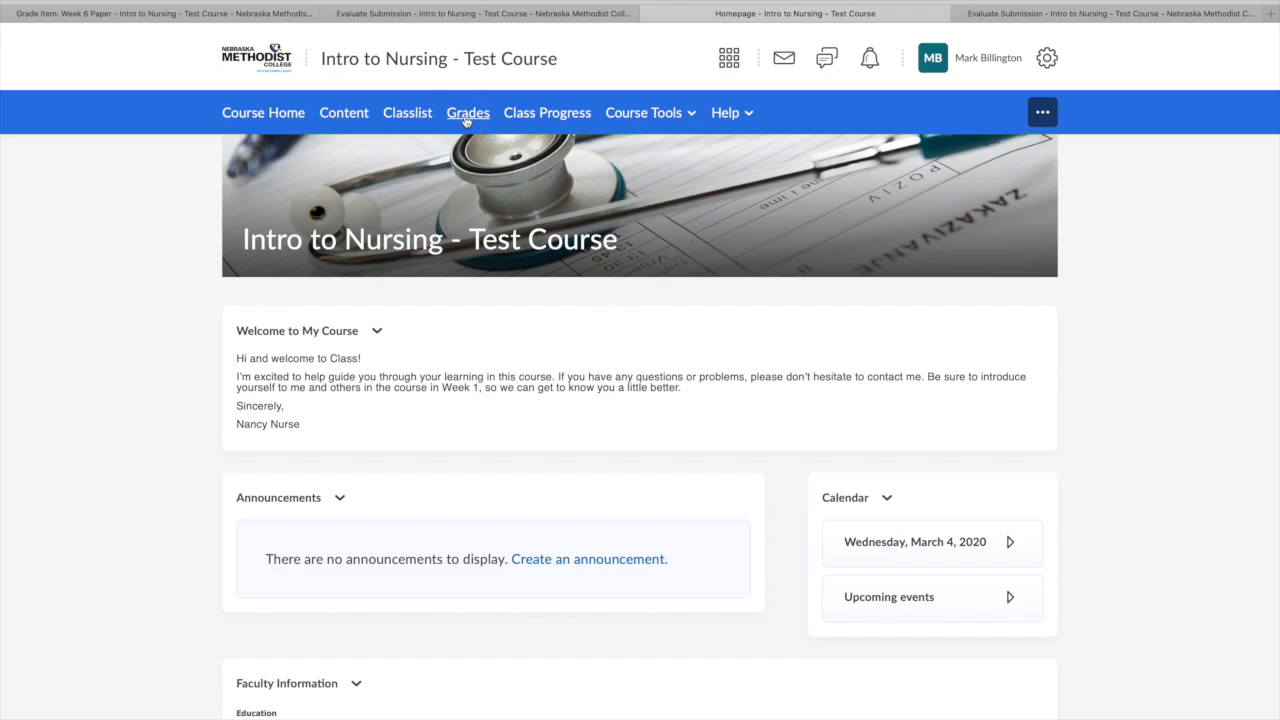
Open the course gradebook and go to grade entry for the Week 6 Paper.
left_click(466, 114)
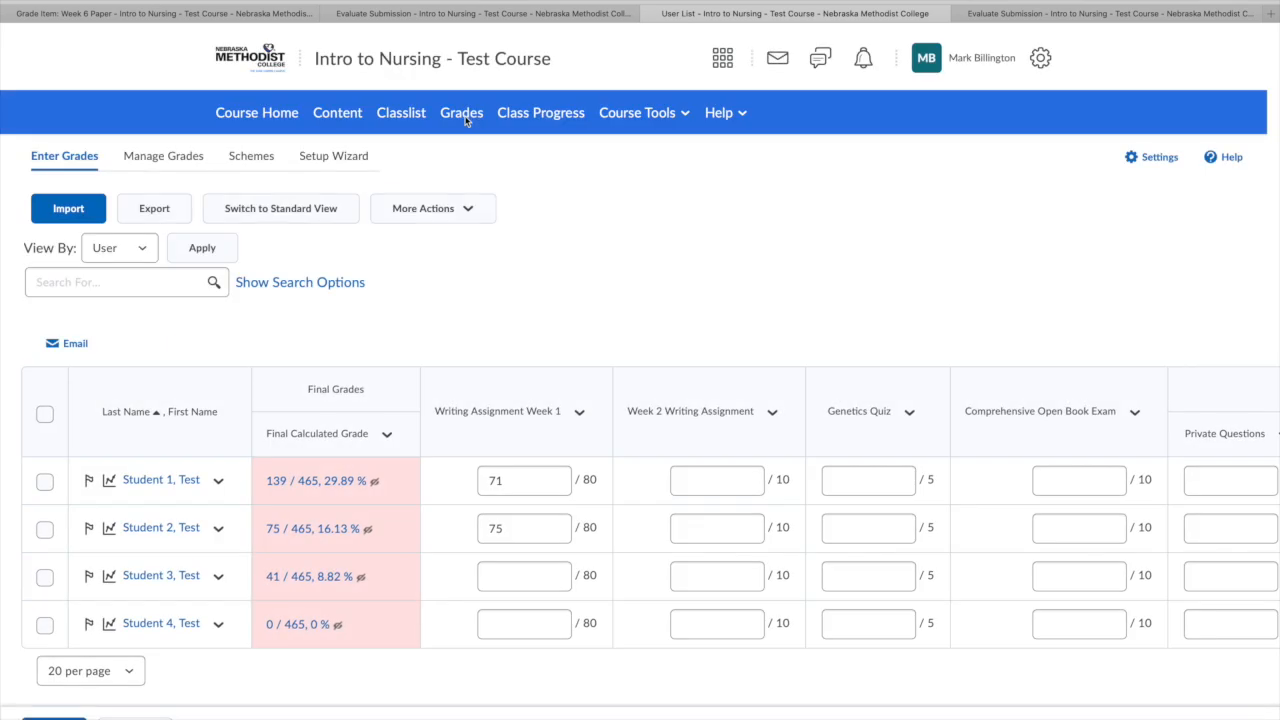
left_click(750, 479)
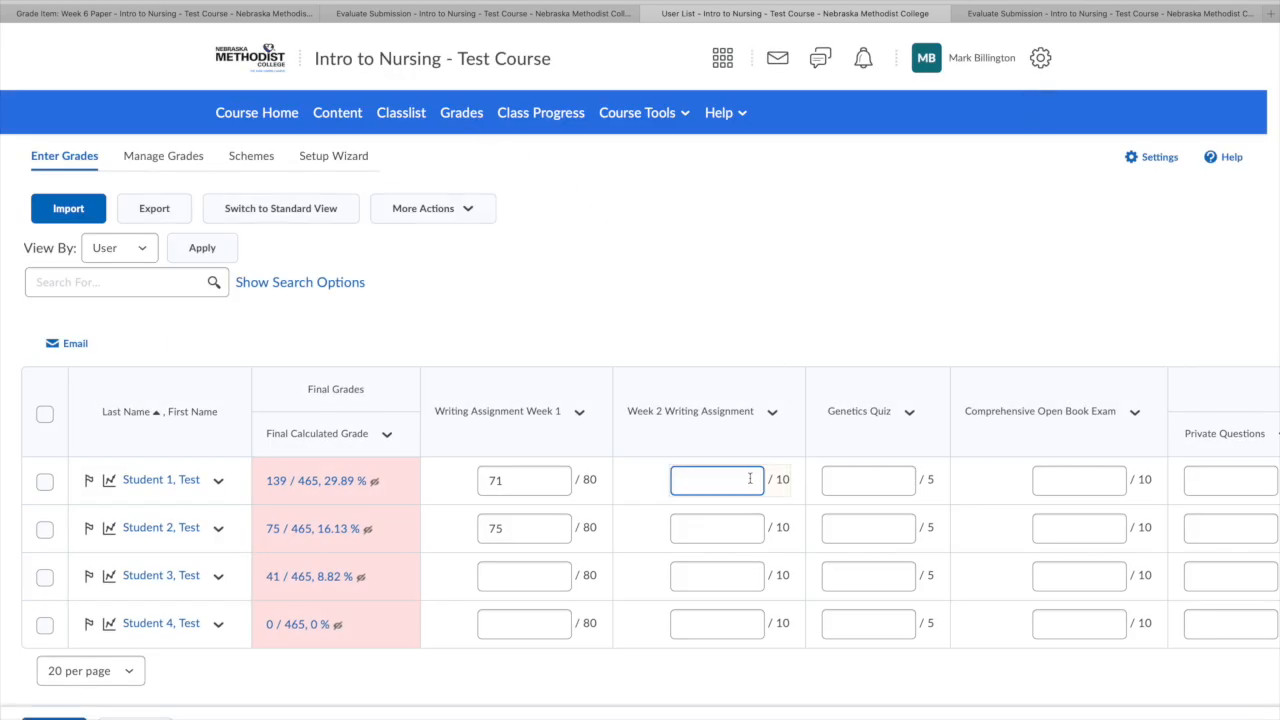
scroll(750, 479, "right", 10)
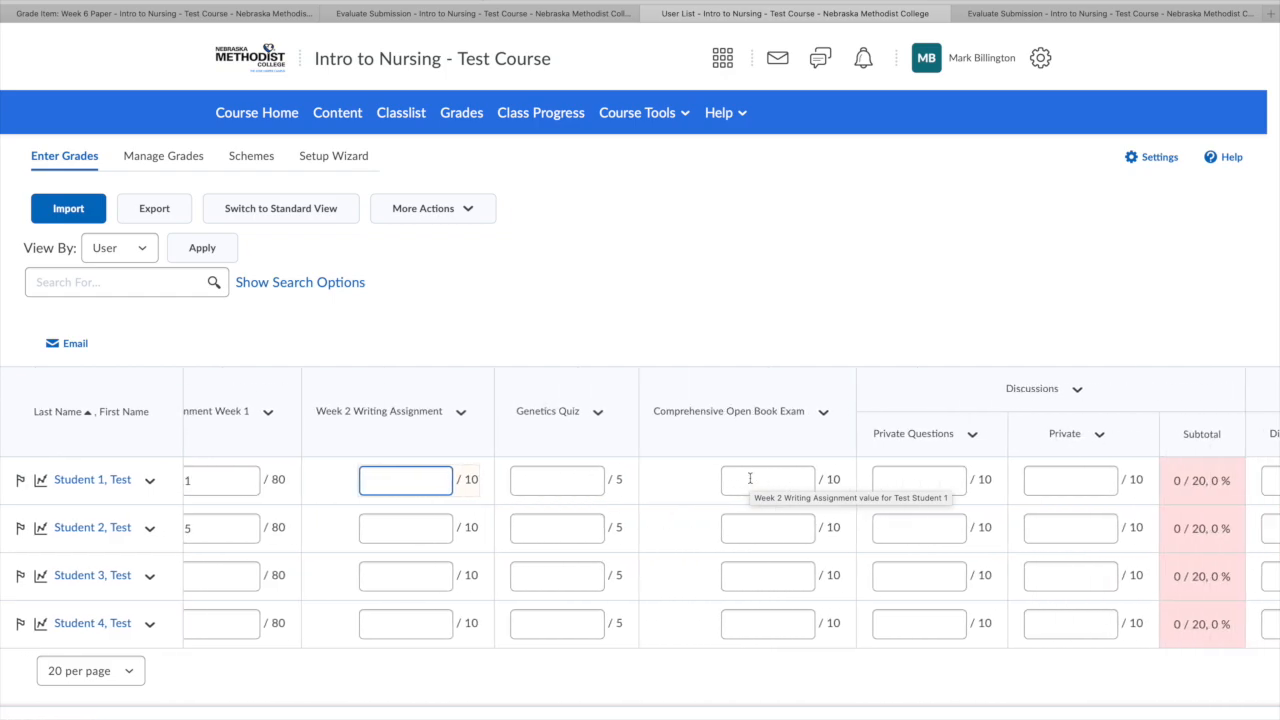
scroll(750, 479, "right", 10)
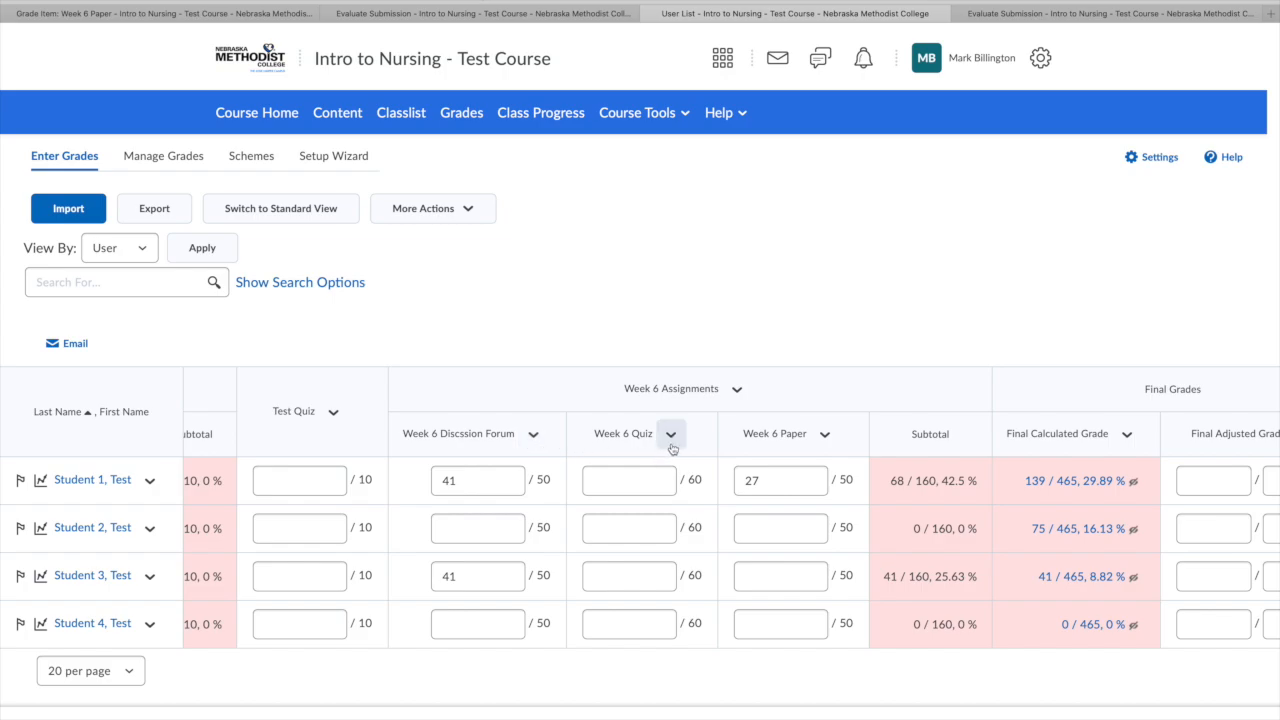
left_click(826, 435)
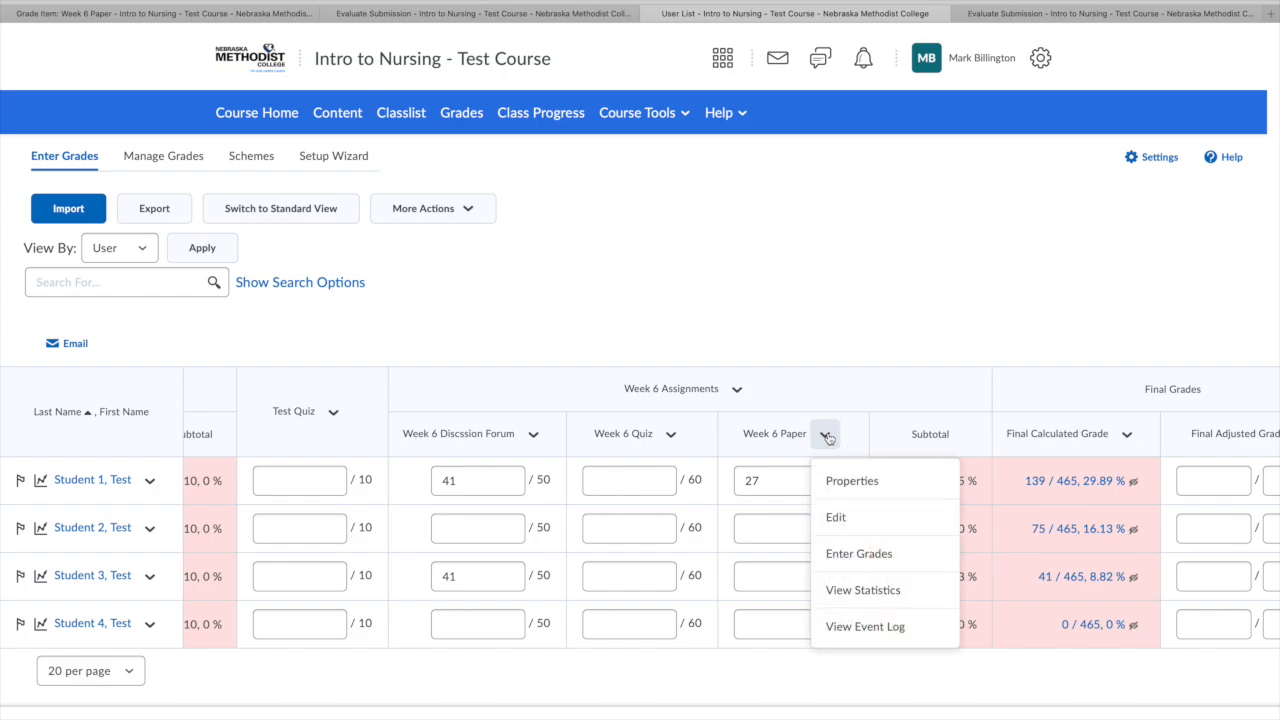
left_click(838, 558)
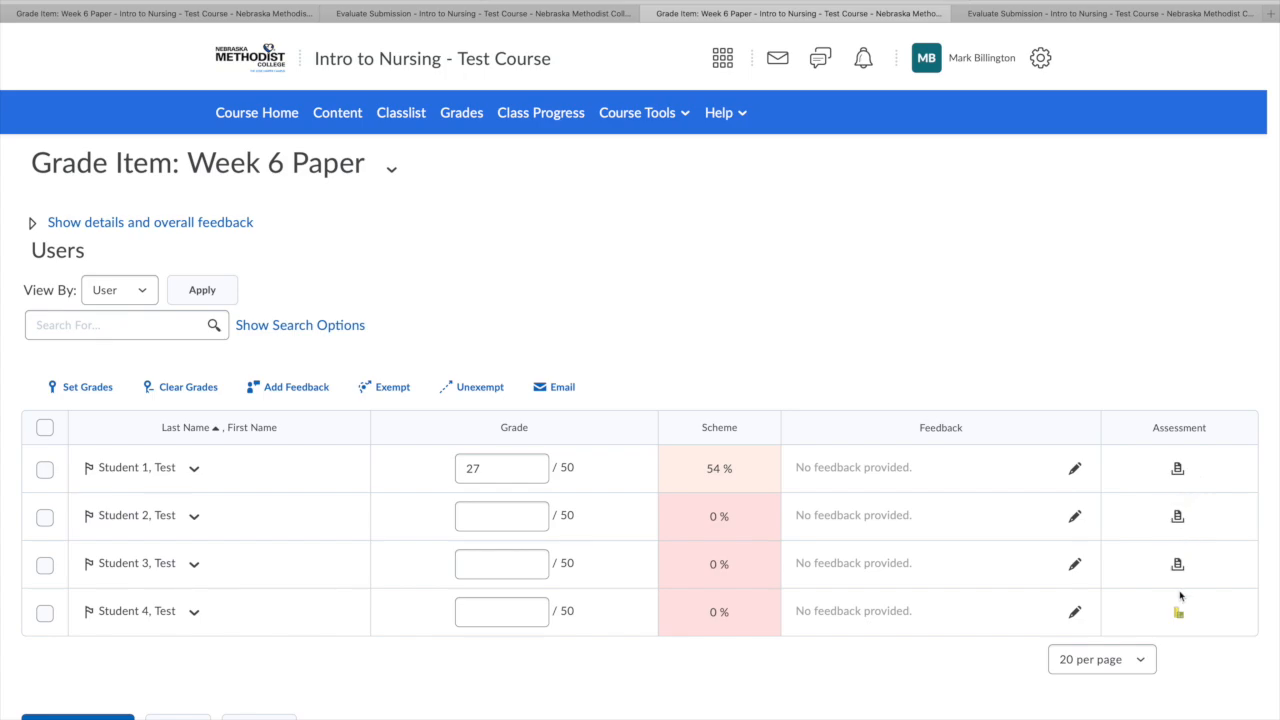
Open Test Student 2's Week 6 Paper submission and view the document t02student week 6 paper.docx.
left_click(1178, 517)
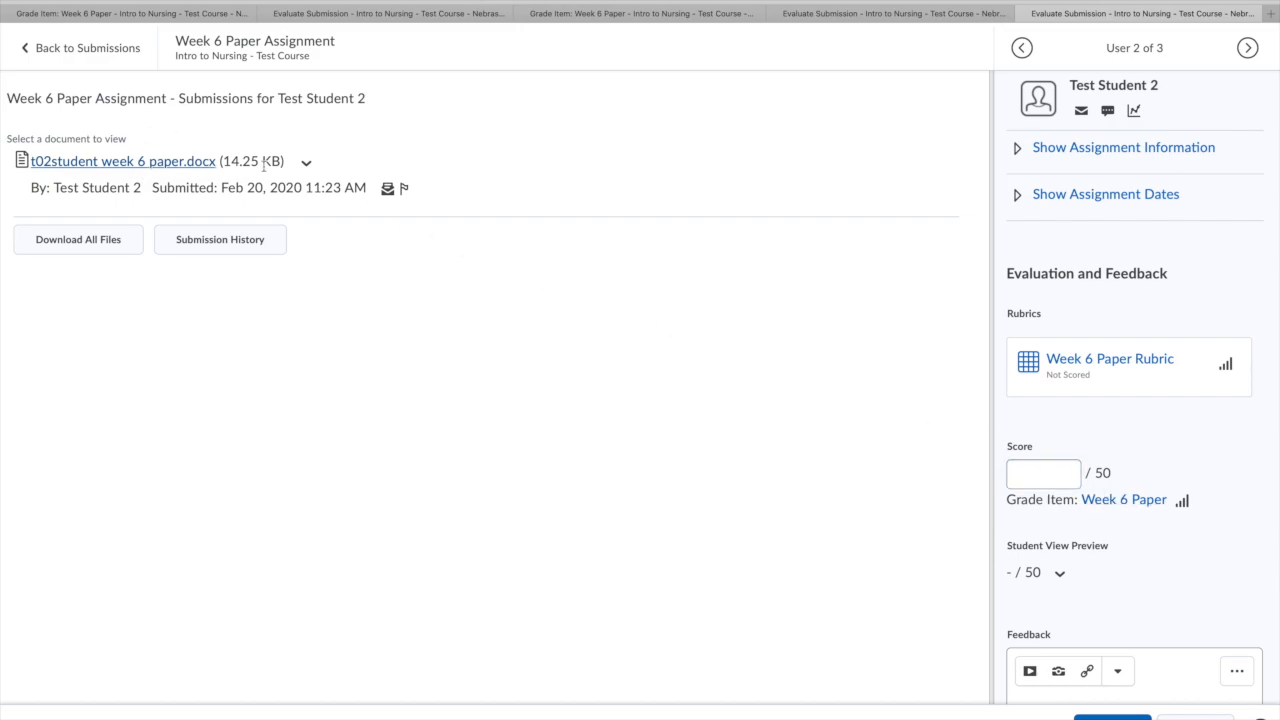
left_click(306, 163)
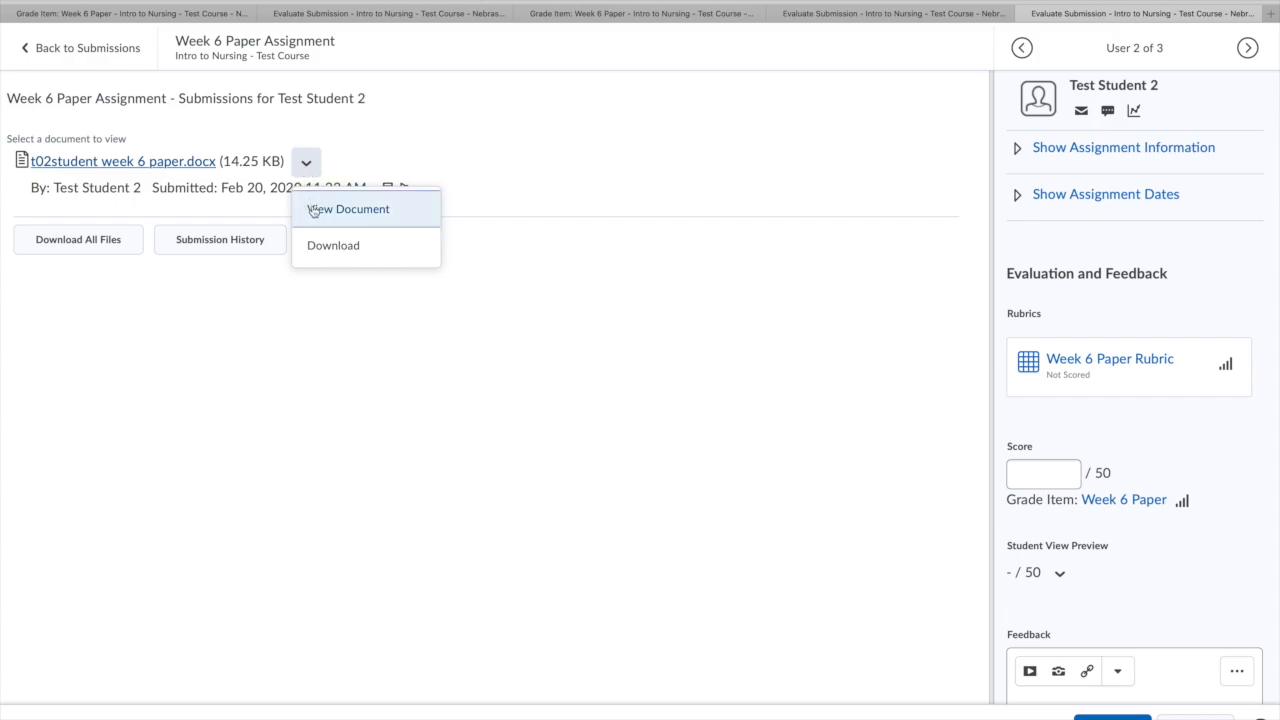
left_click(313, 210)
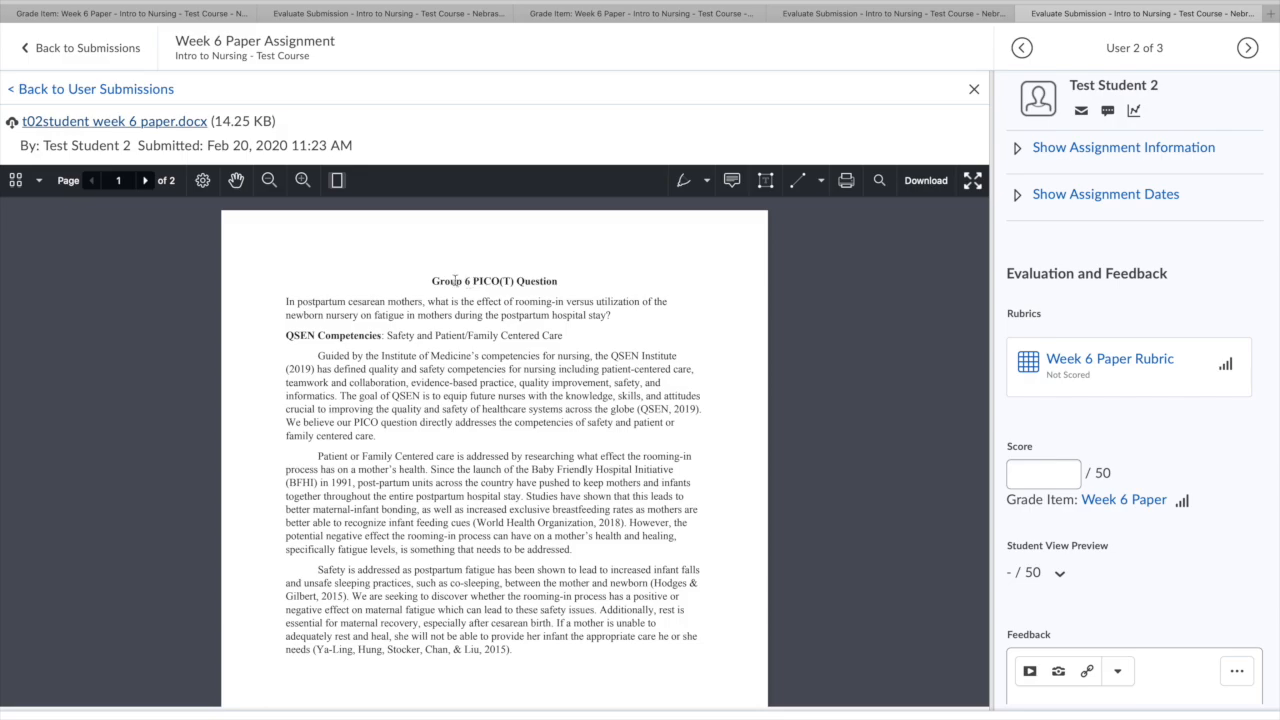
Show and hide the page thumbnails, and enlarge the page to fill the viewer's width.
left_click(17, 181)
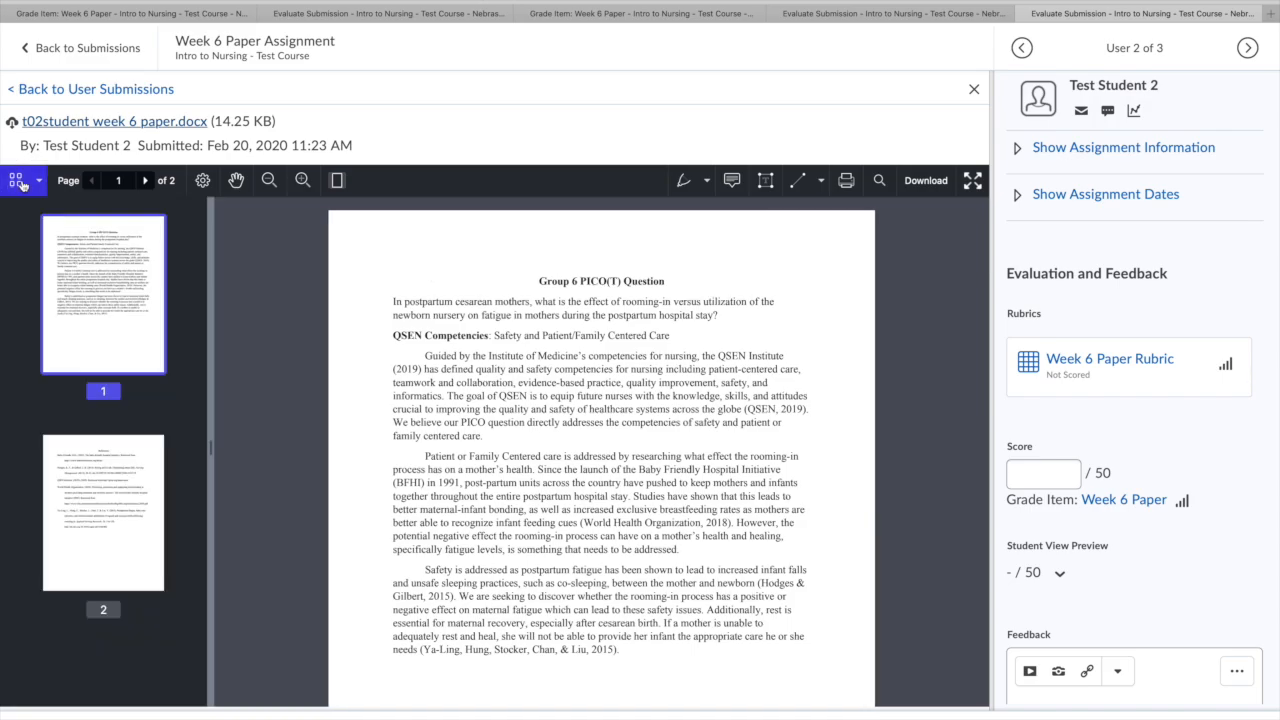
left_click(17, 181)
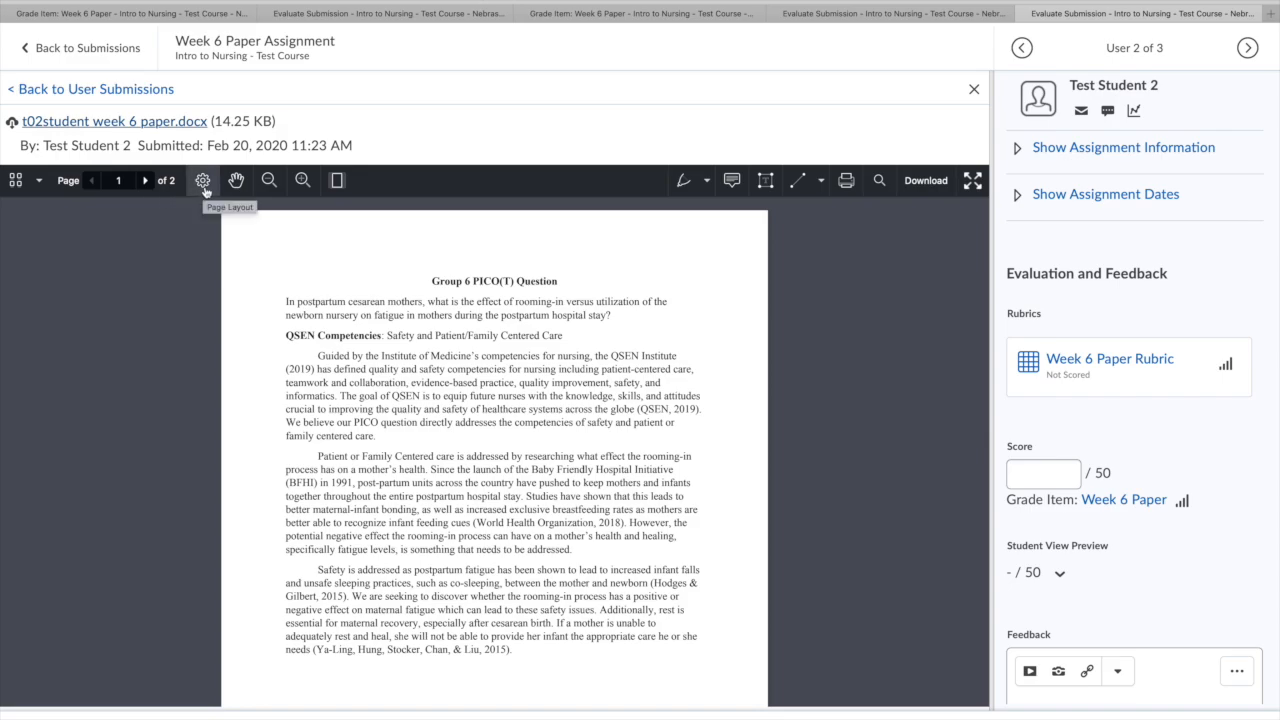
left_click(337, 182)
left_click(337, 182)
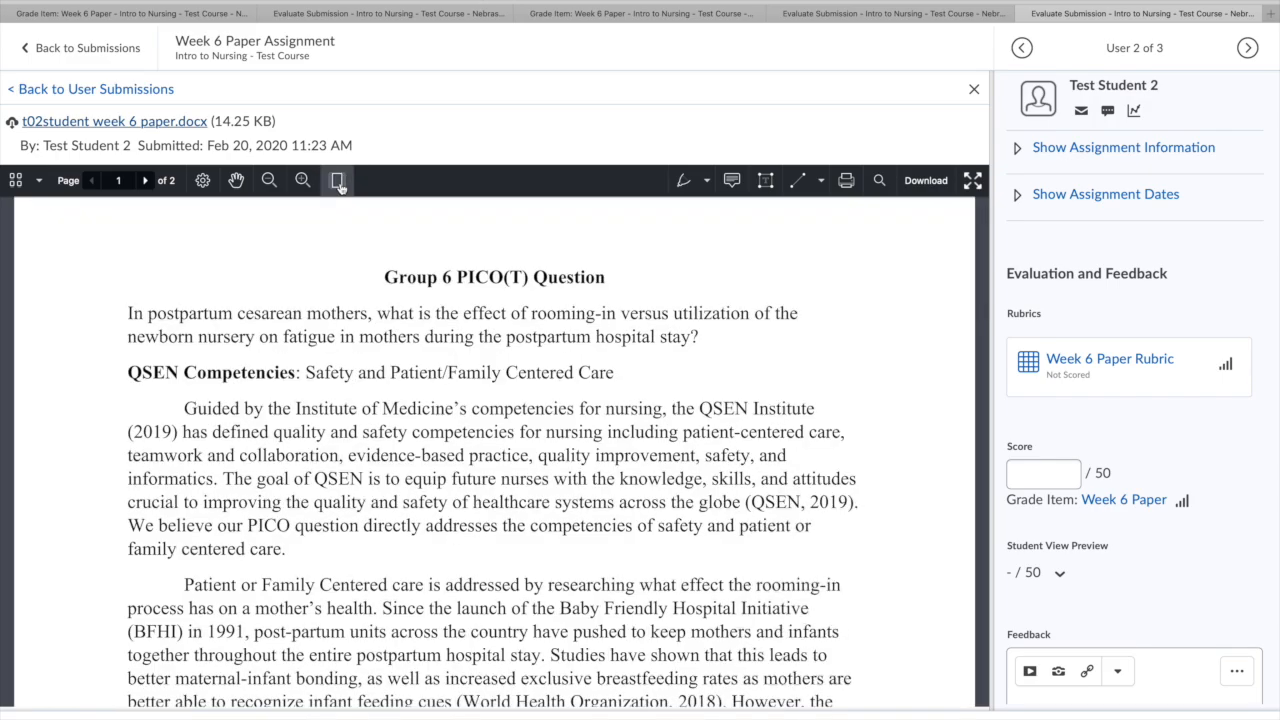
Highlight the start of the "Patient or Family Centered care" paragraph in yellow with the freehand highlighter.
left_click(704, 182)
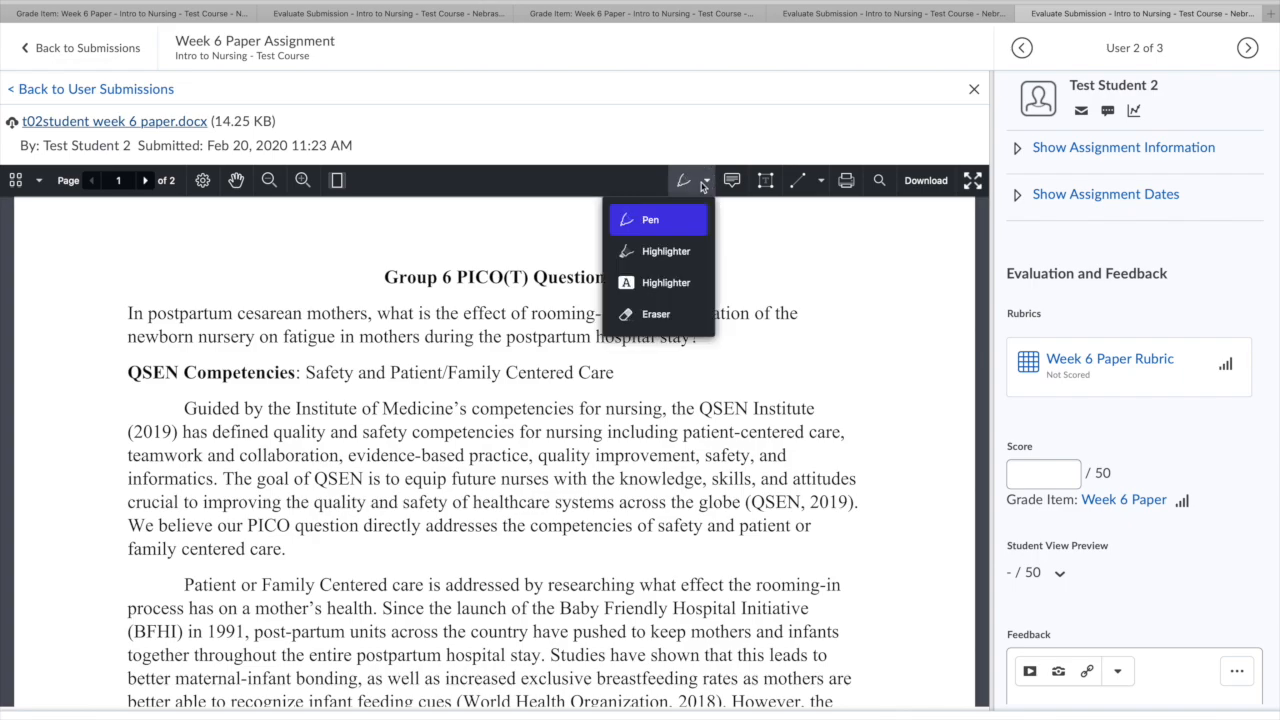
left_click(650, 251)
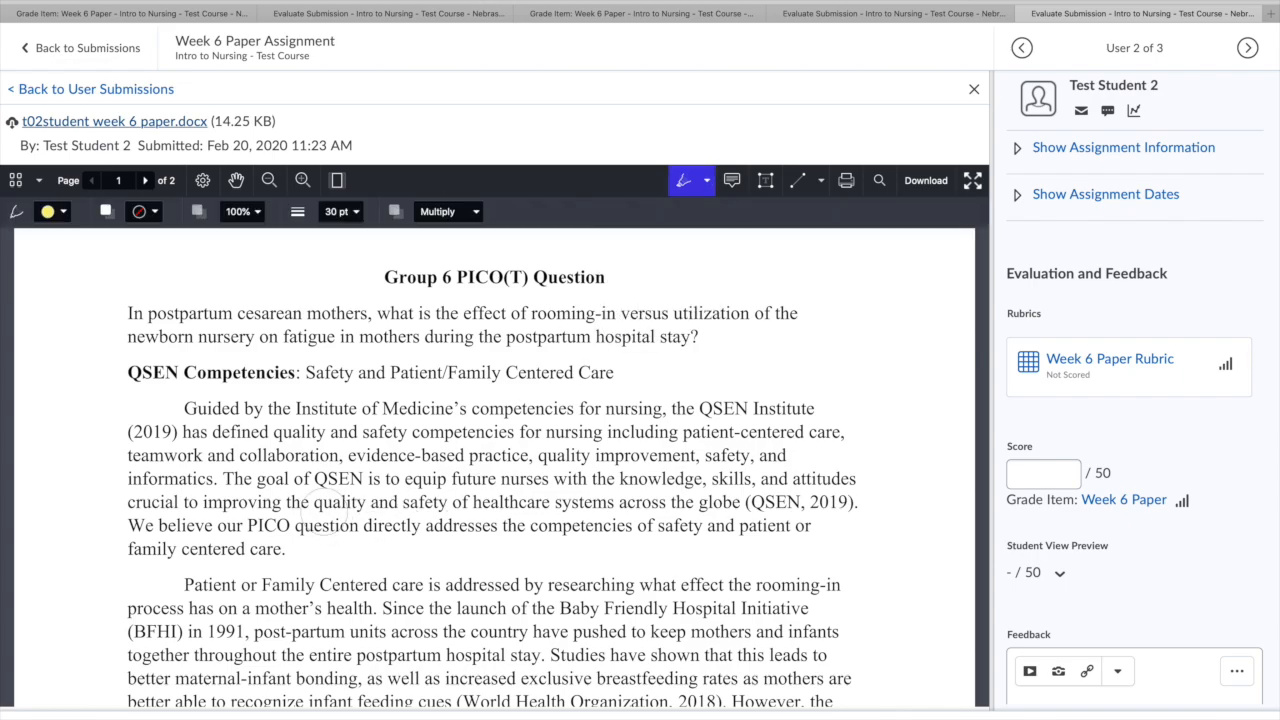
left_click_drag(195, 595, 606, 590)
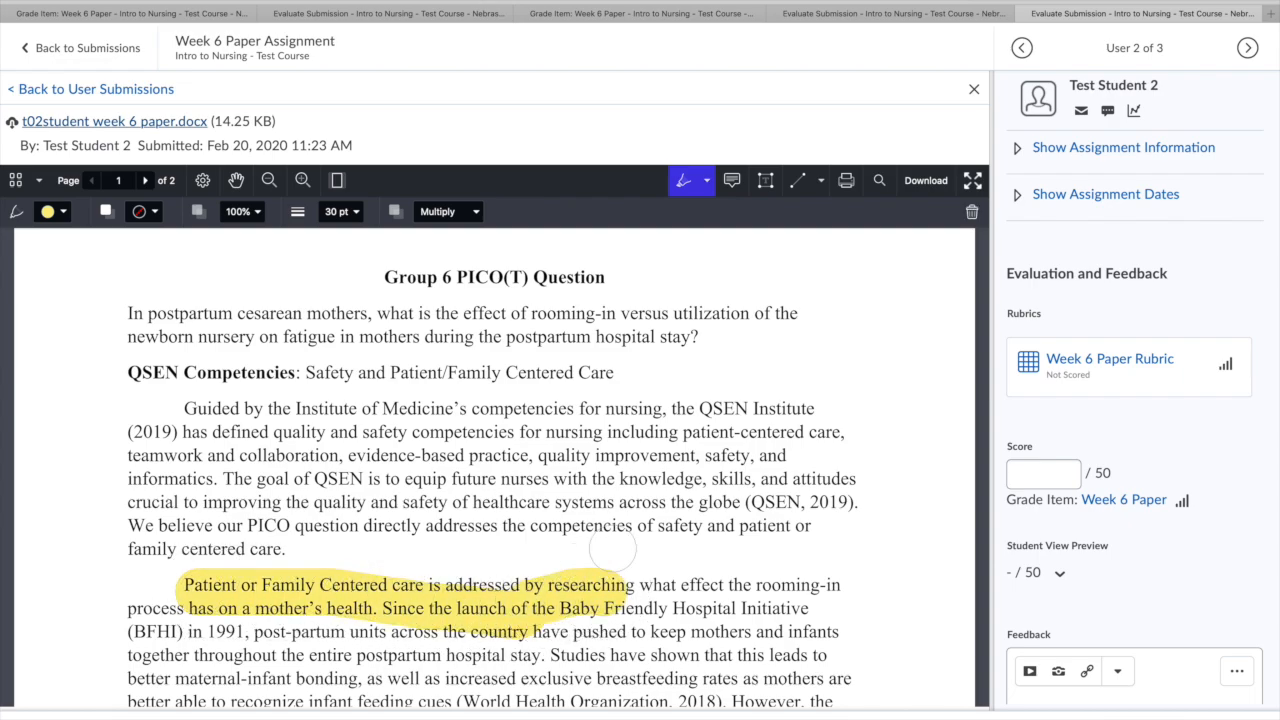
Draw a blue M over the QSEN Competencies heading and an arrow pointing into the first paragraph with the Pen tool.
left_click(706, 187)
left_click(660, 217)
mouse_move(556, 410)
left_mouse_down()
mouse_move(595, 310)
mouse_move(630, 366)
left_mouse_up()
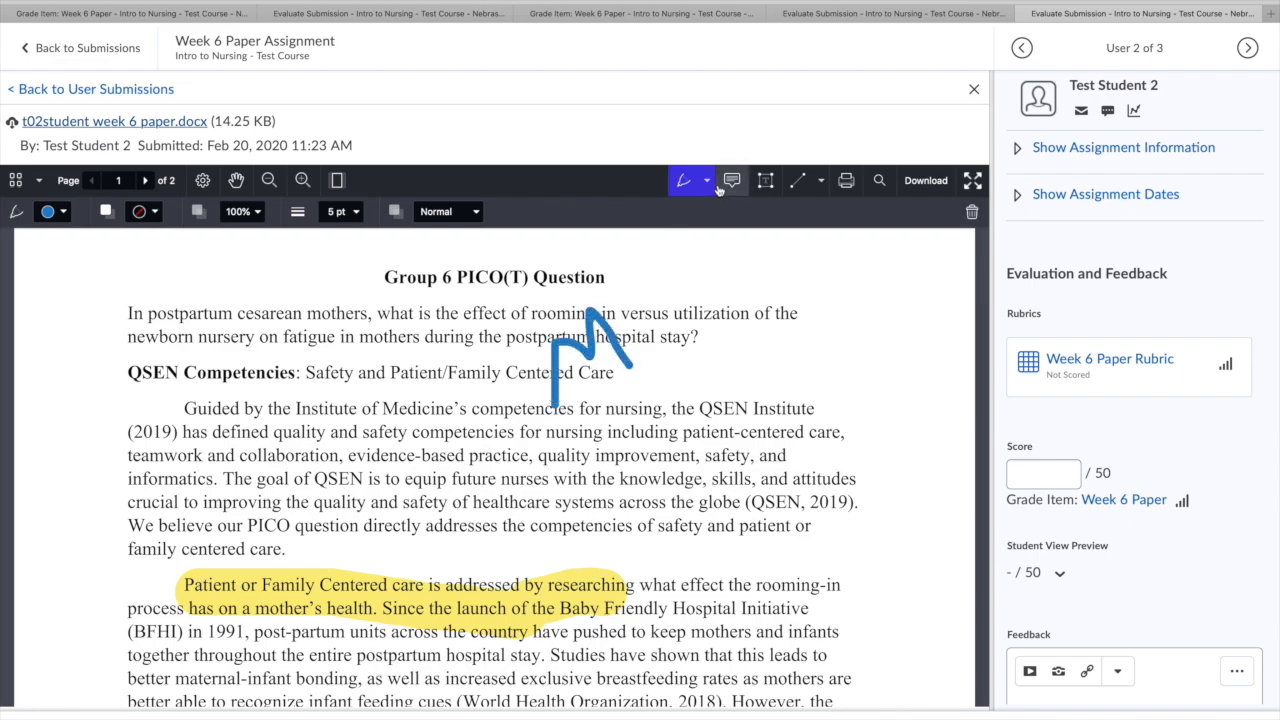
left_click_drag(614, 468, 793, 338)
mouse_move(612, 470)
left_mouse_down()
mouse_move(628, 432)
mouse_move(654, 457)
left_mouse_up()
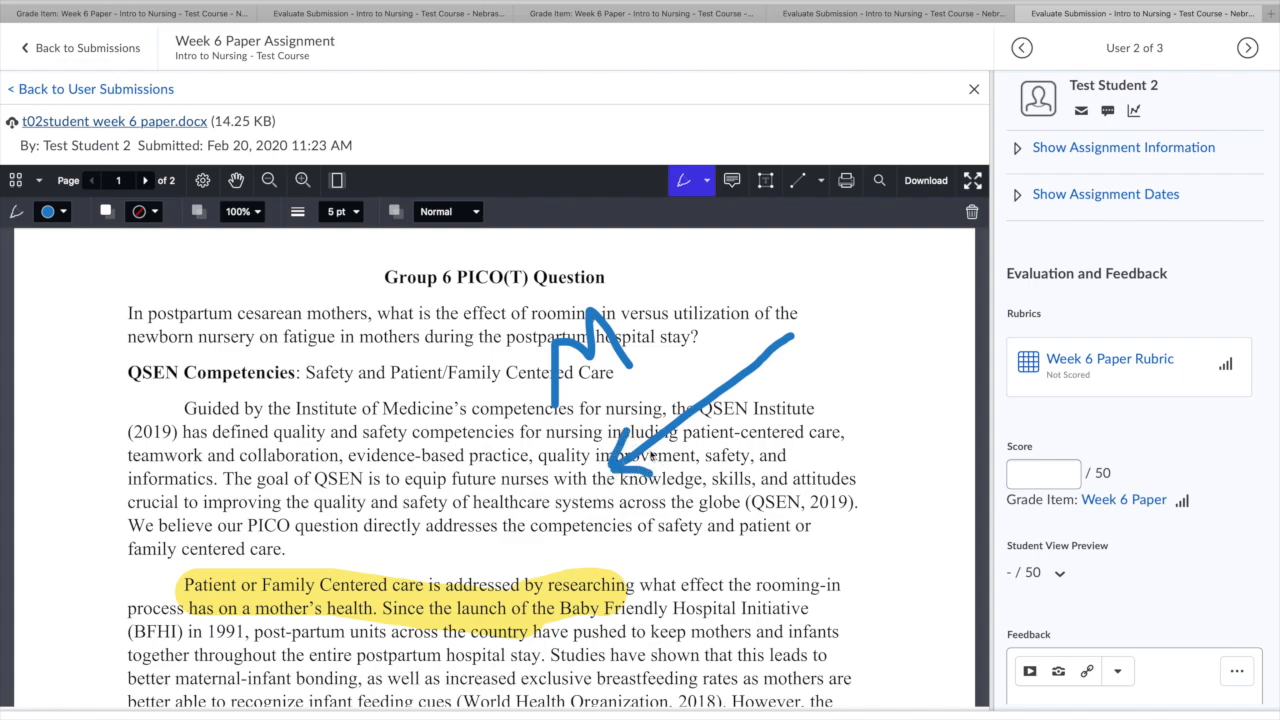
Place a blank yellow note near the end of the first paragraph, and briefly view the annotated paper full screen.
left_click(742, 189)
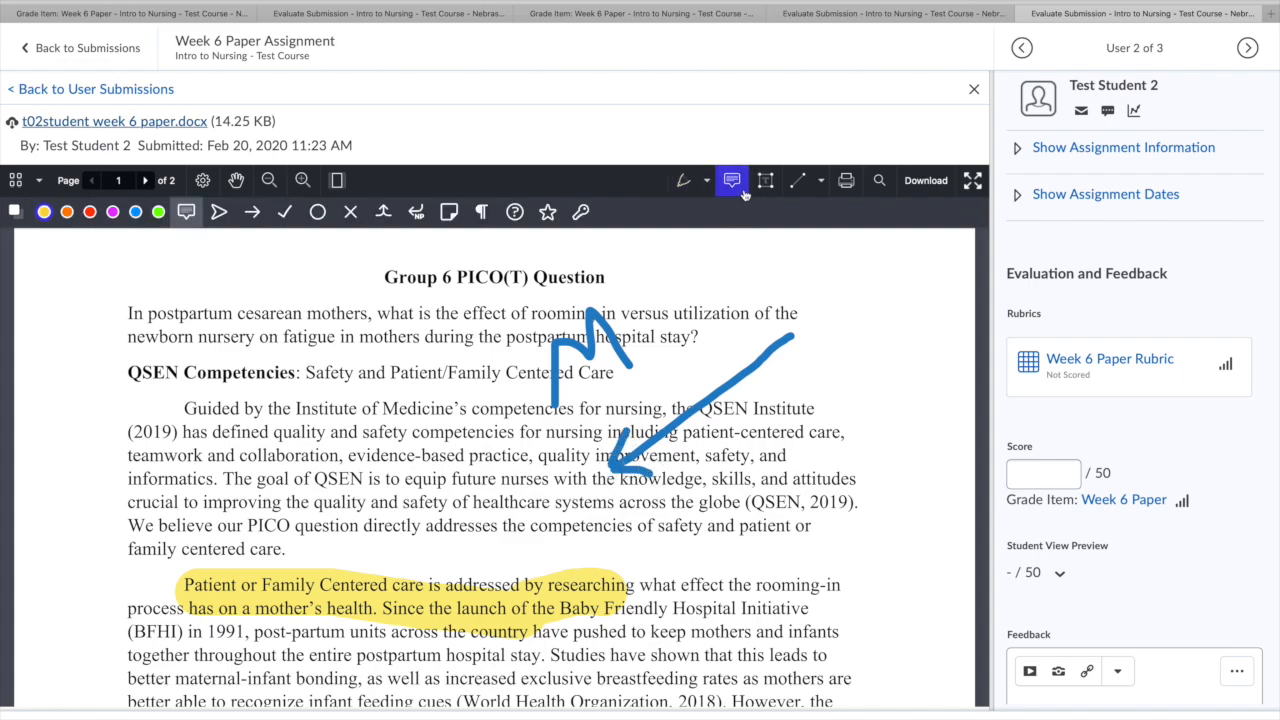
left_click(739, 189)
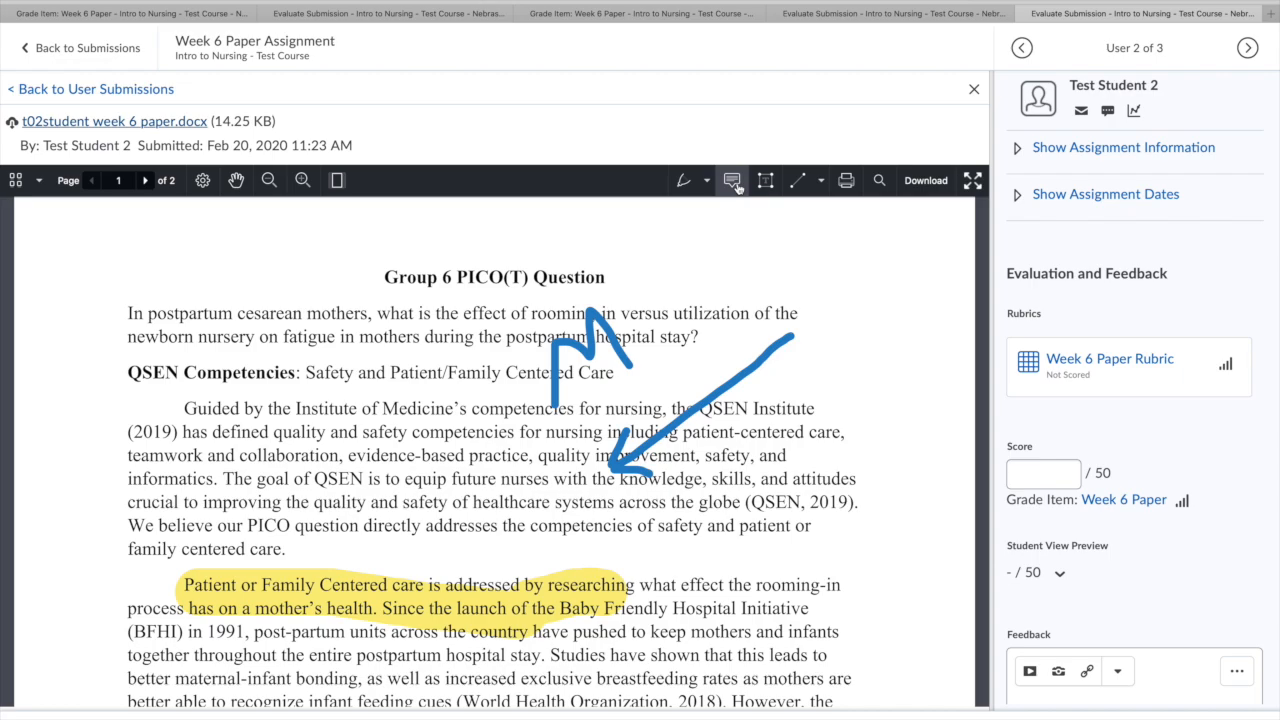
left_click(732, 181)
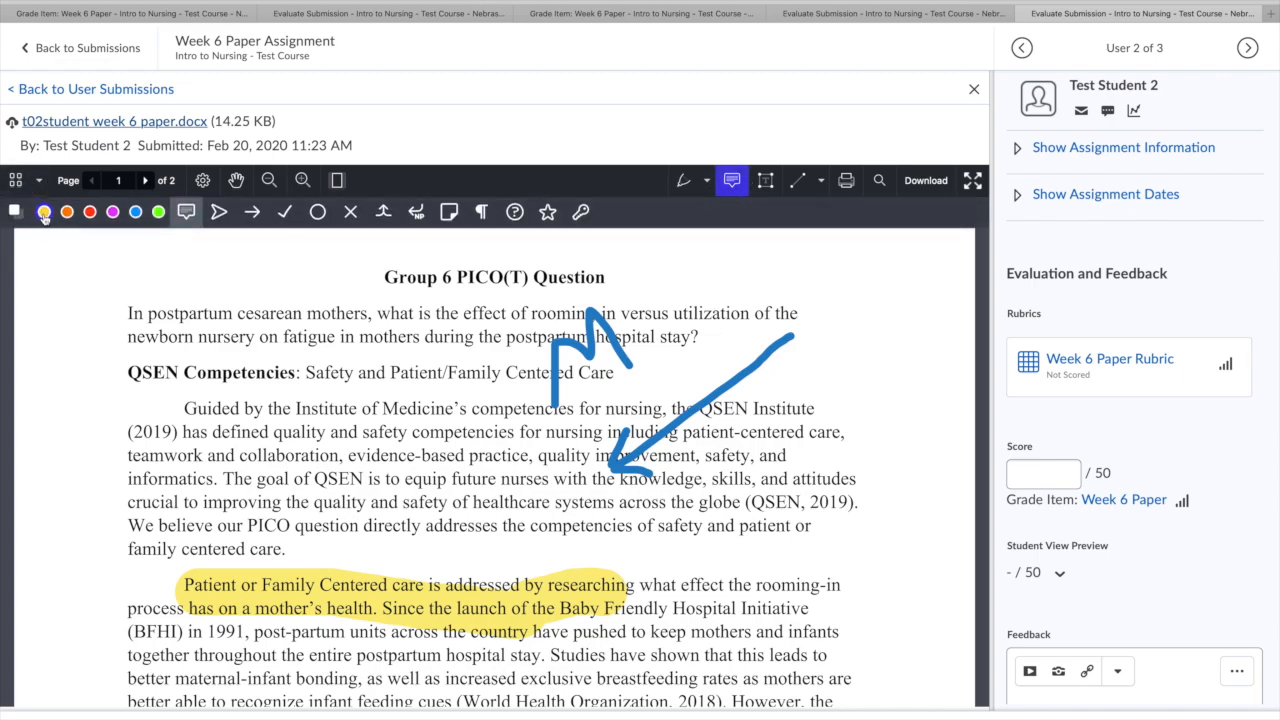
left_click(783, 507)
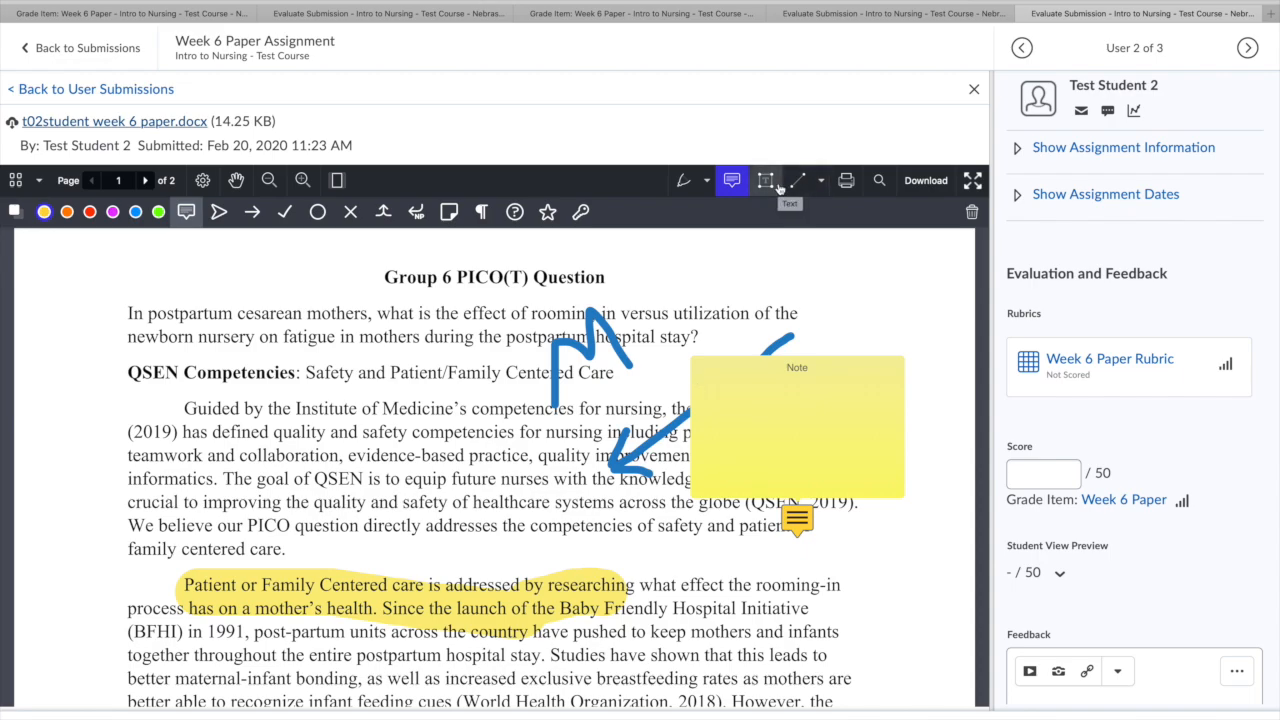
left_click(973, 181)
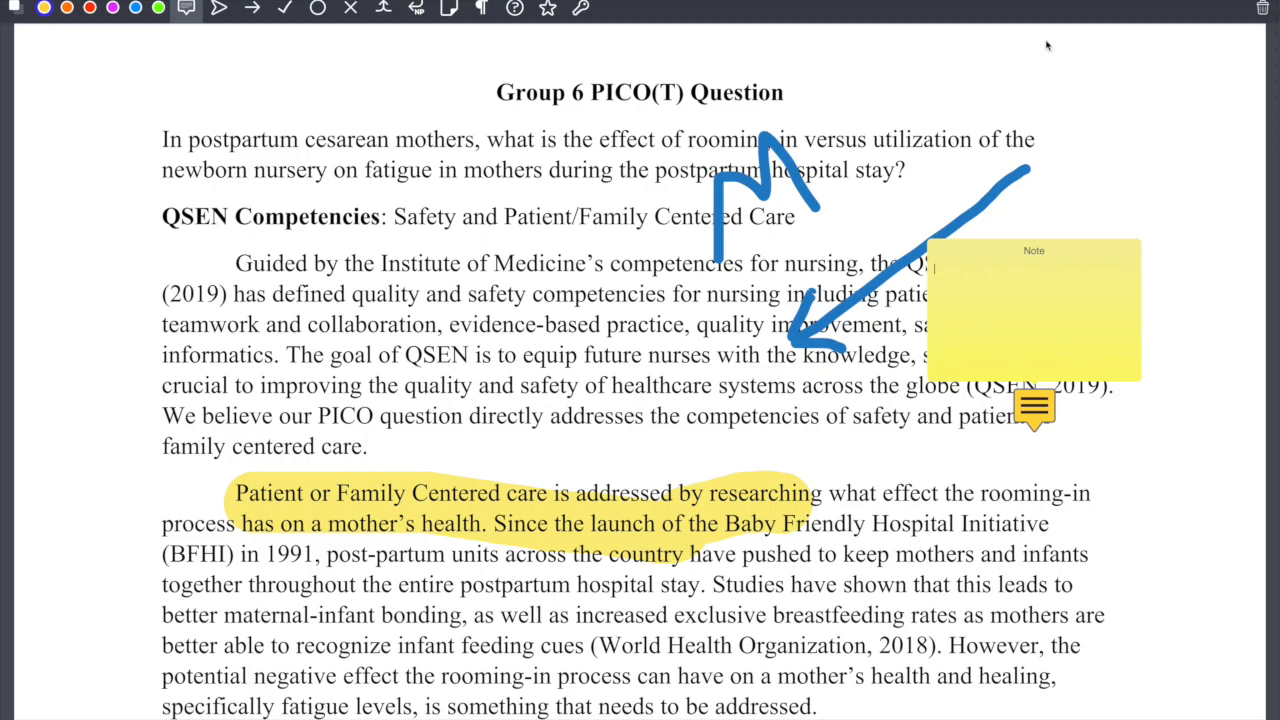
key("Escape")
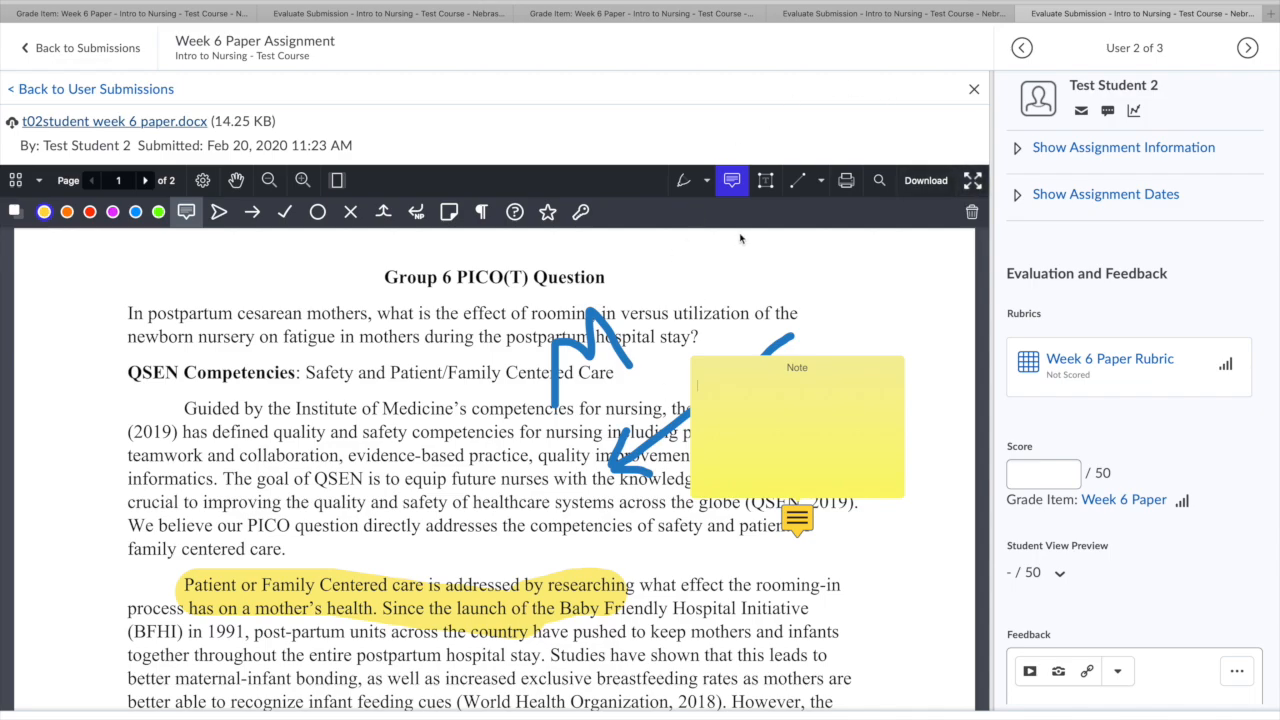
Open the Week 6 Paper Rubric and rate PICOT Format Good, PICOT Question Excellent, Outcome Good and QSEN Needs Improvement.
left_click(1130, 364)
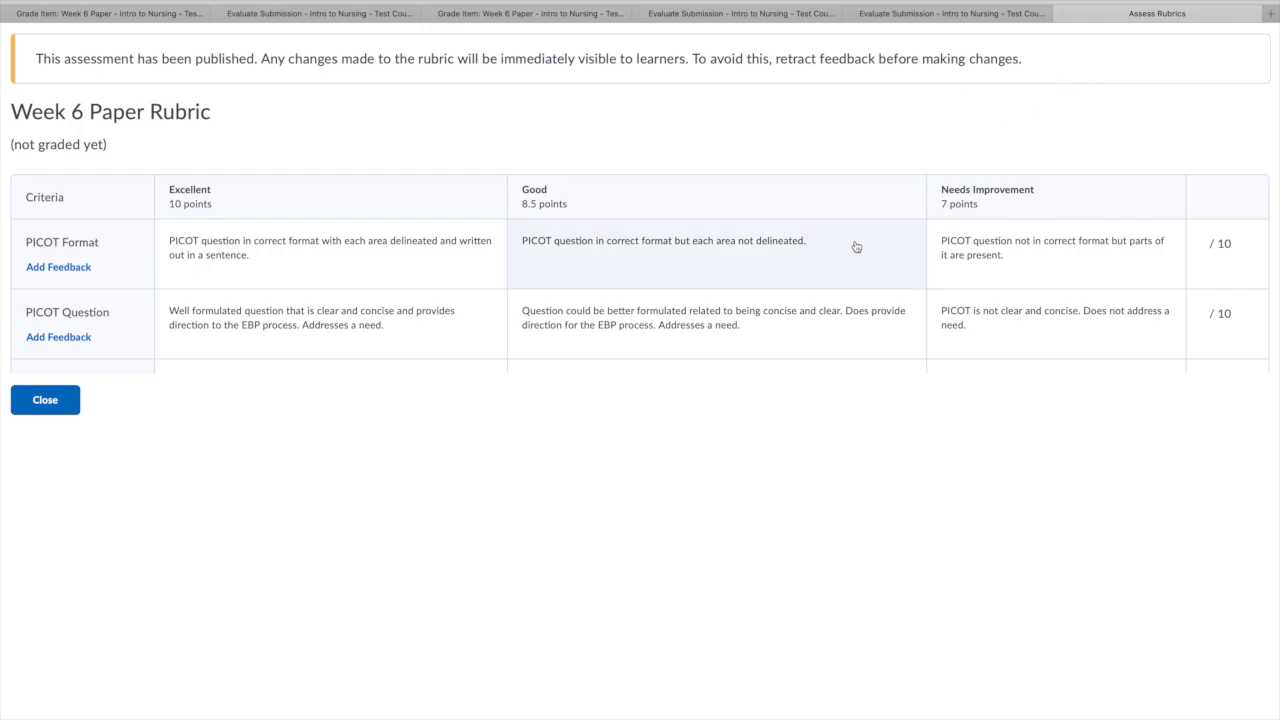
scroll(828, 287, "down", 3)
scroll(828, 287, "down", 5)
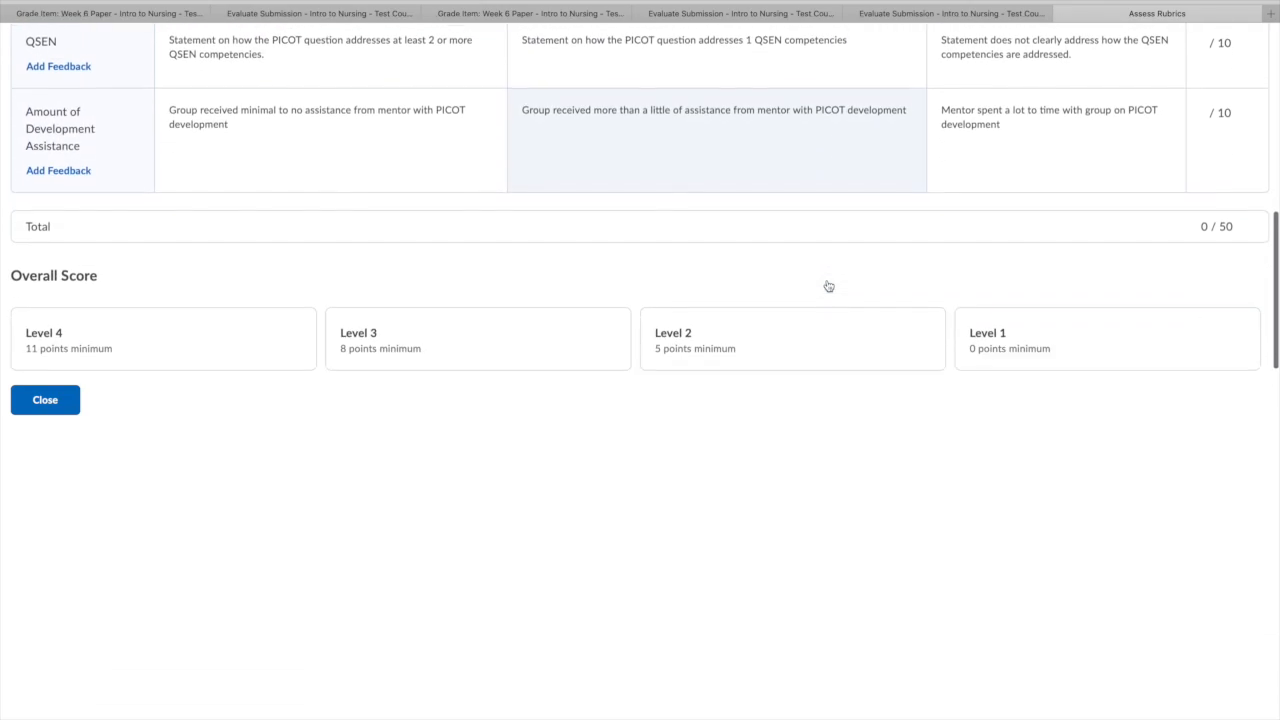
scroll(828, 287, "up", 7)
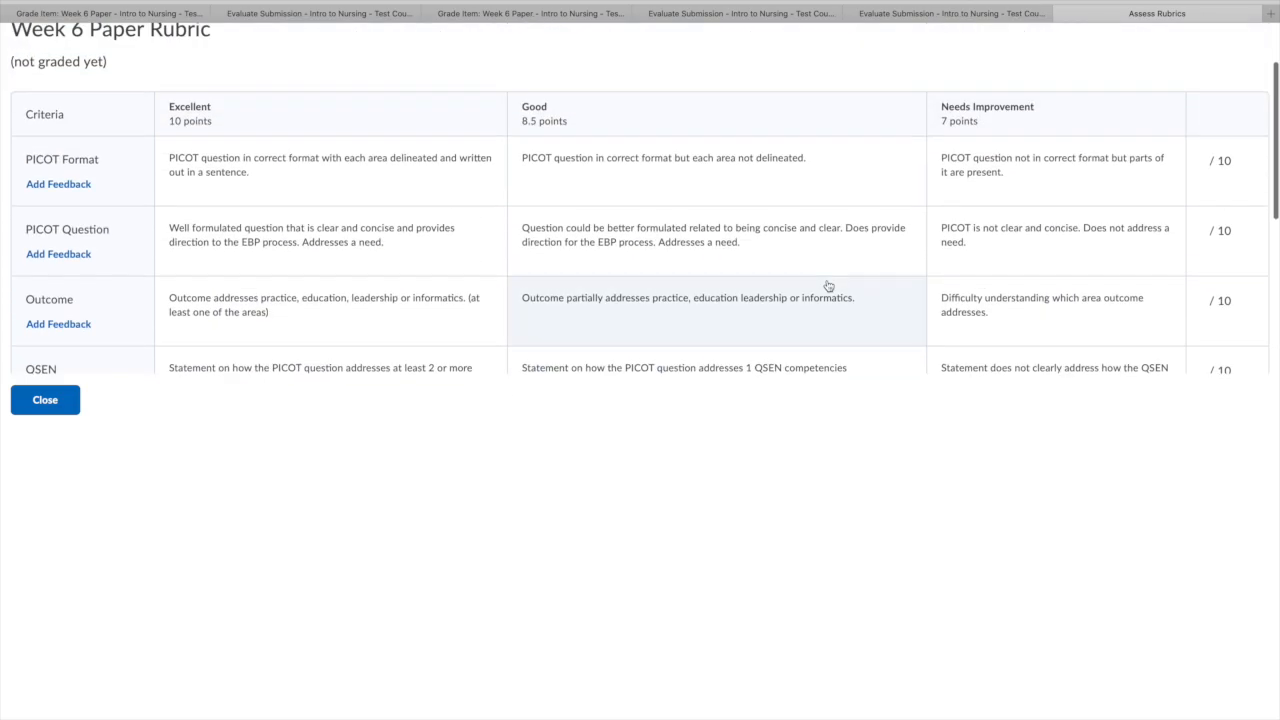
left_click(734, 200)
left_click(442, 237)
left_click(583, 311)
scroll(583, 314, "down", 2)
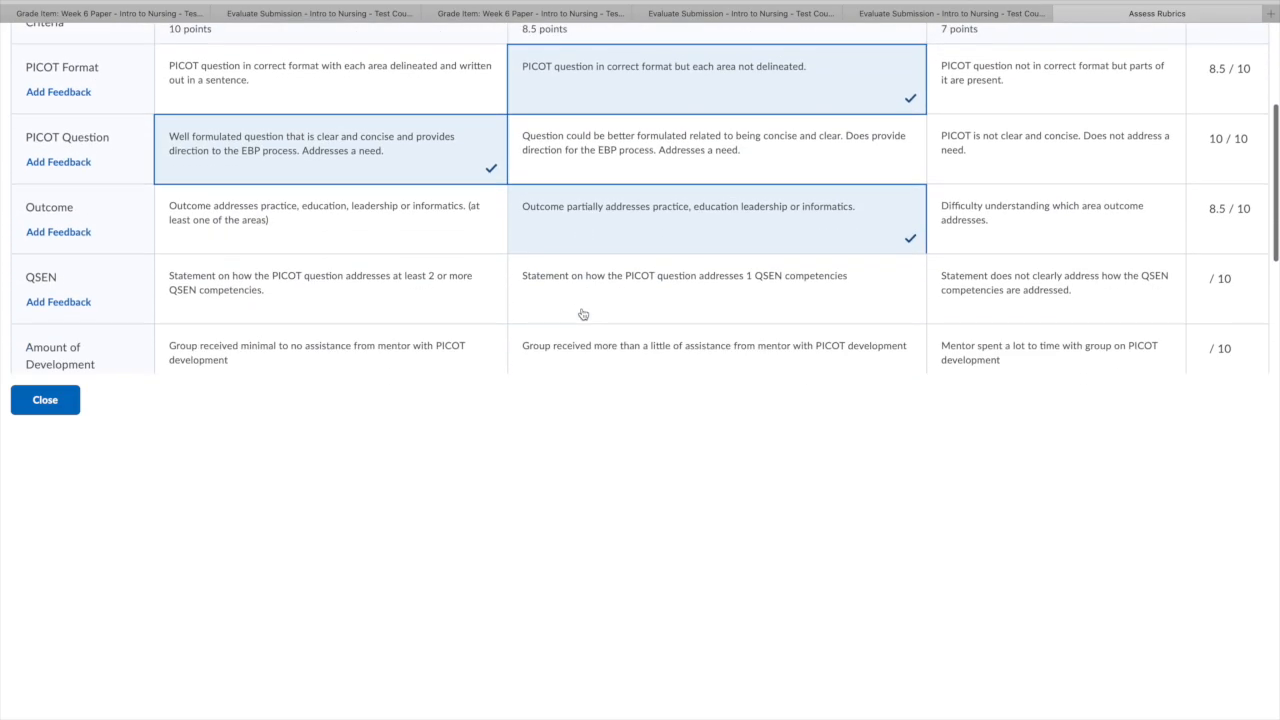
left_click(943, 281)
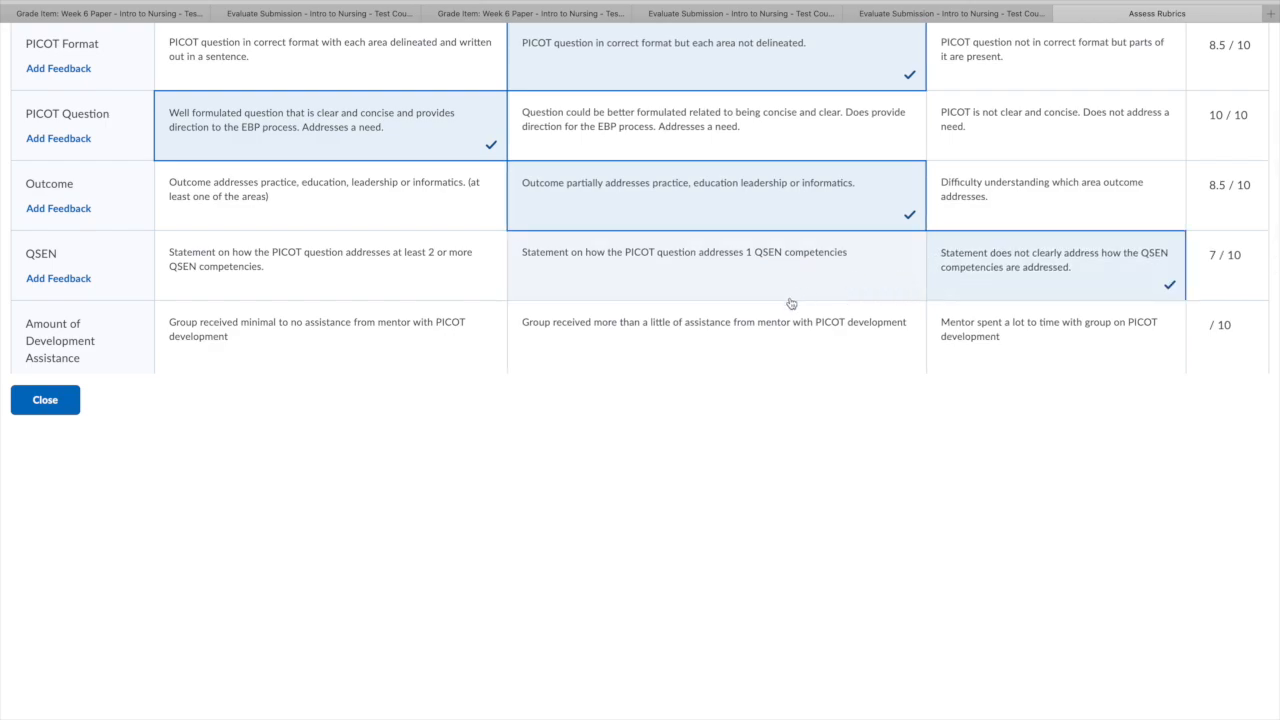
Rate Amount of Development Assistance as Good in the rubric, and review the total and the scored criteria.
scroll(754, 334, "down", 1)
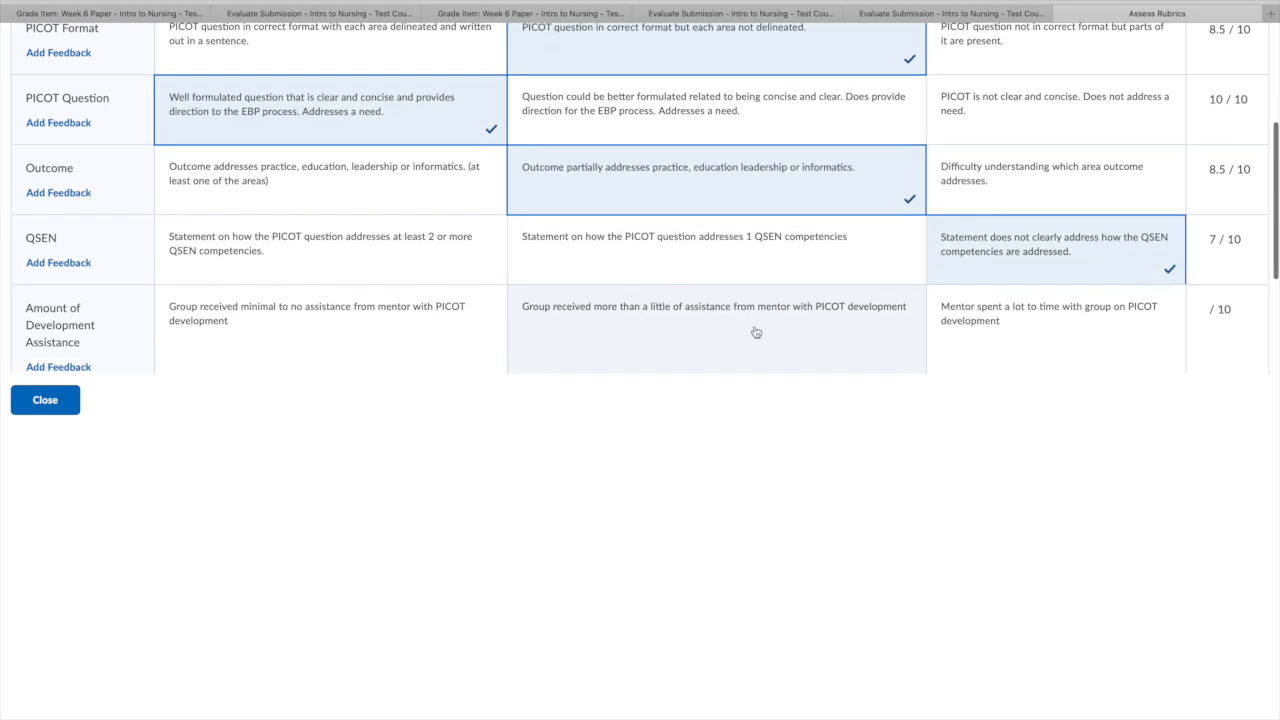
left_click(975, 16)
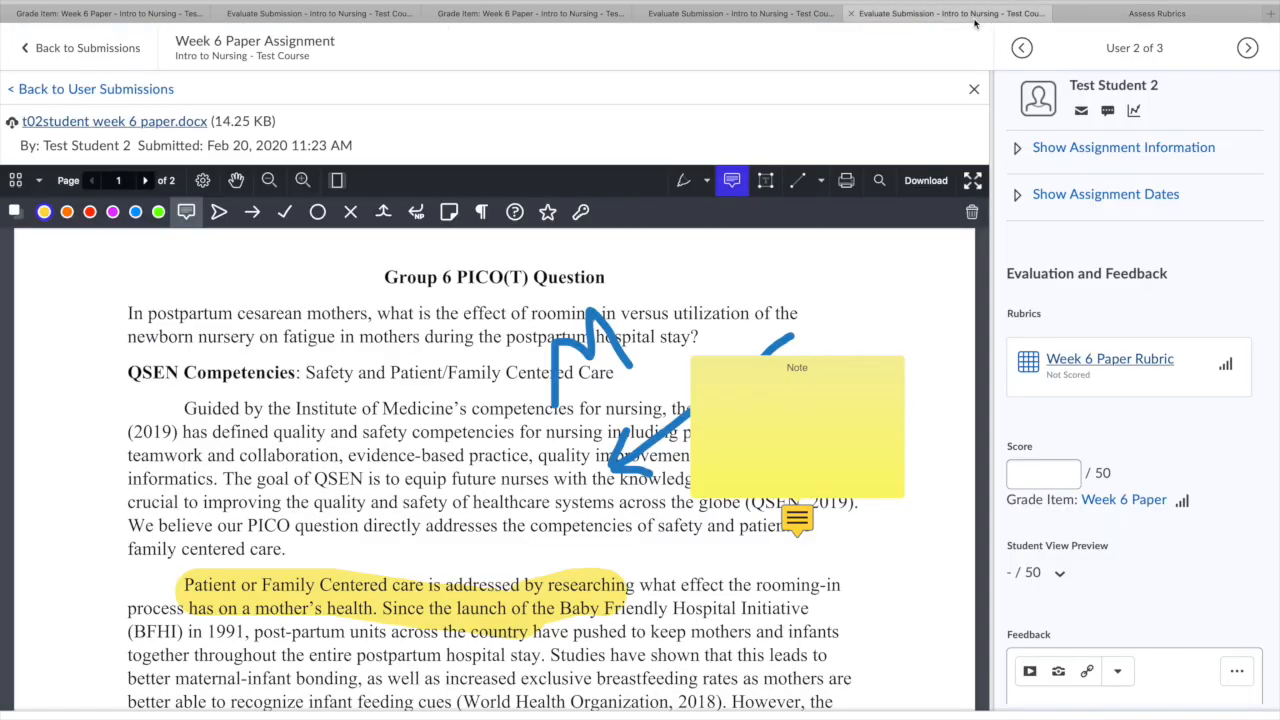
left_click(1095, 18)
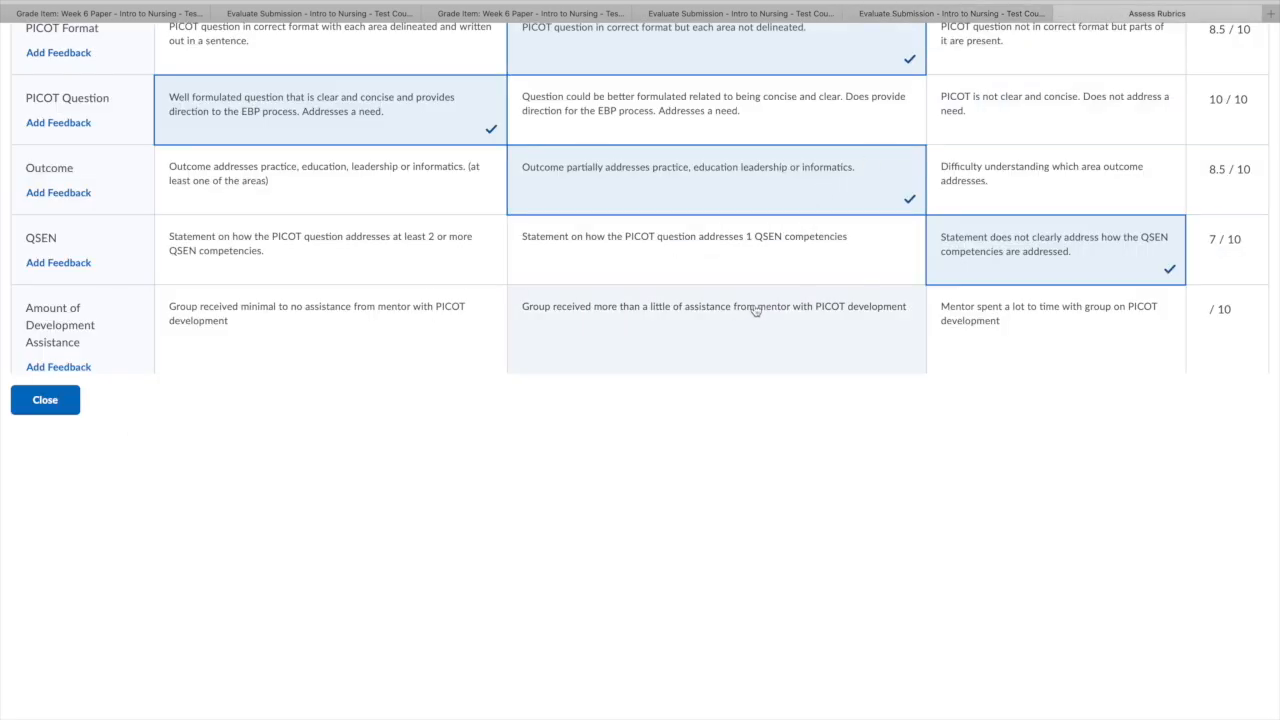
left_click(756, 309)
scroll(755, 310, "down", 2)
scroll(757, 299, "down", 2)
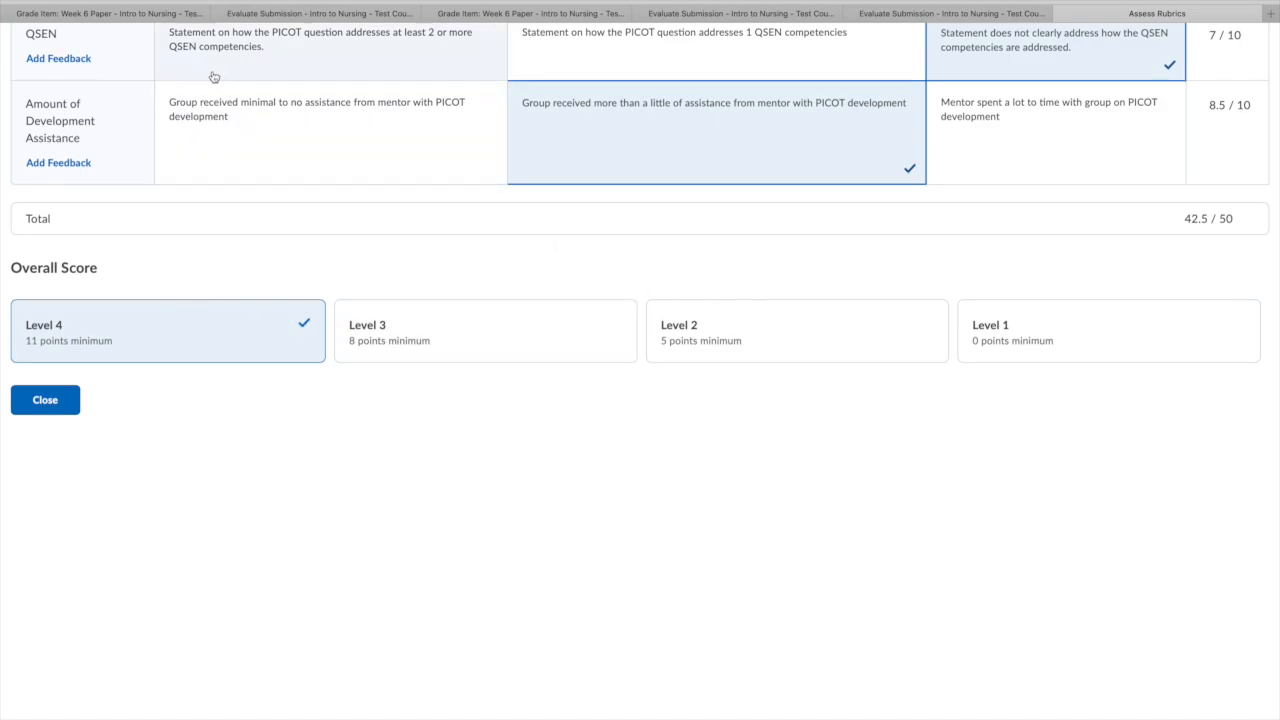
scroll(213, 77, "up", 4)
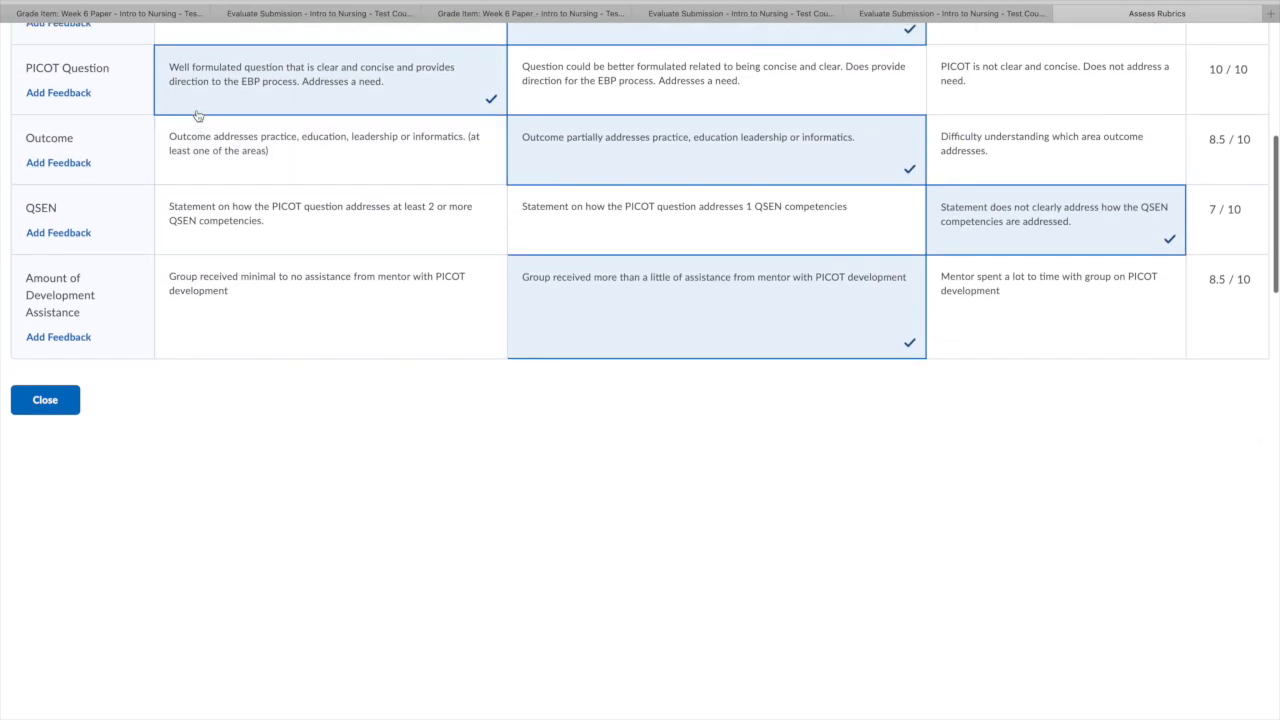
scroll(198, 116, "up", 5)
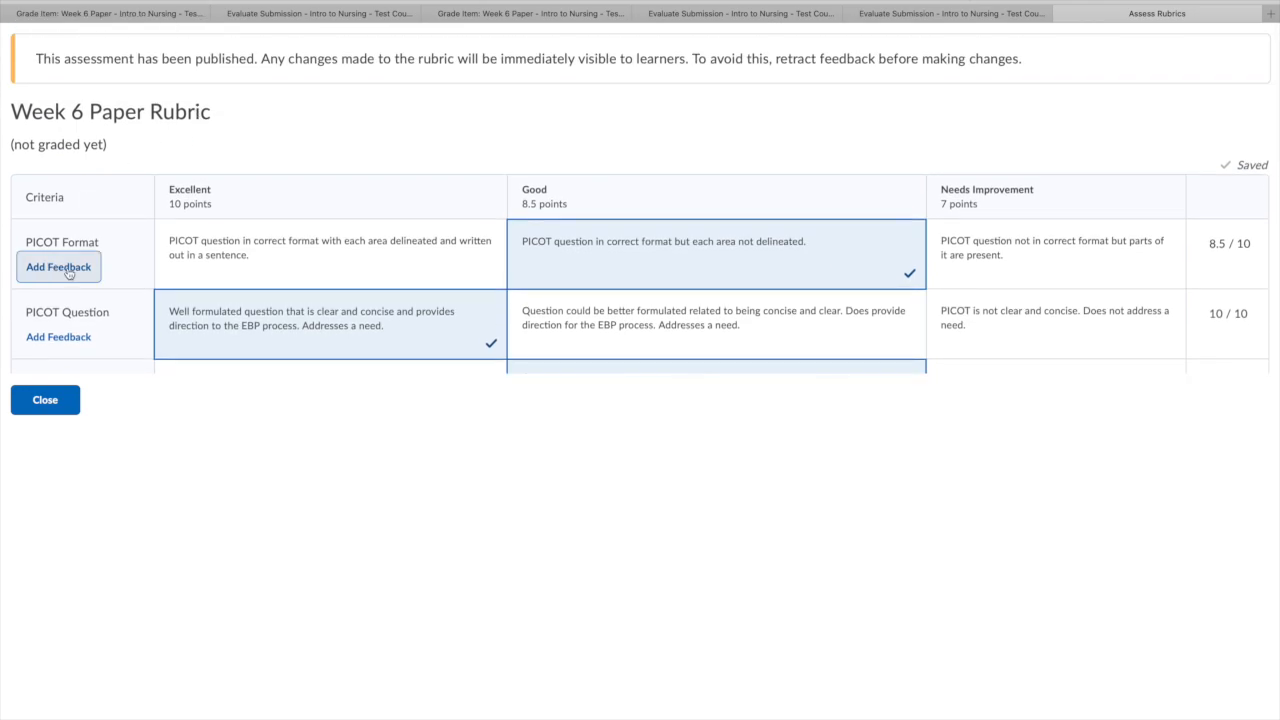
scroll(68, 272, "down", 4)
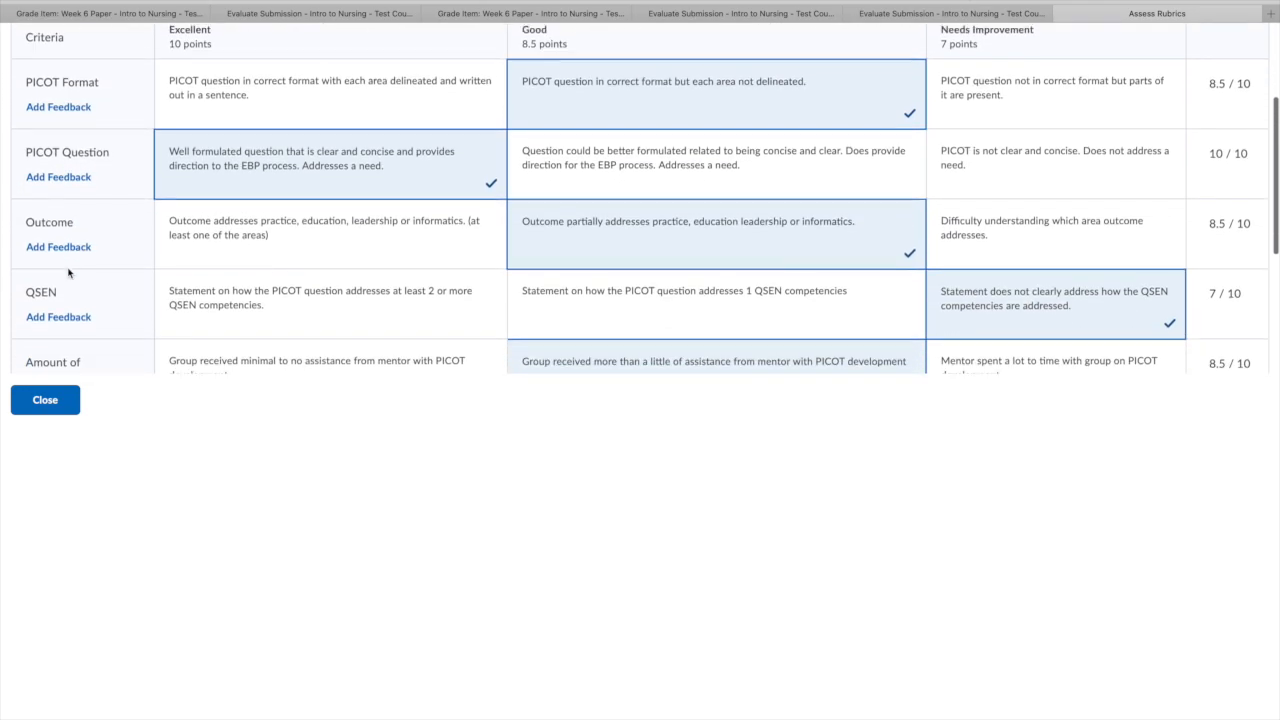
Look over the remaining rubric criteria and overall score, and close the Week 6 Paper Rubric.
scroll(68, 272, "down", 3)
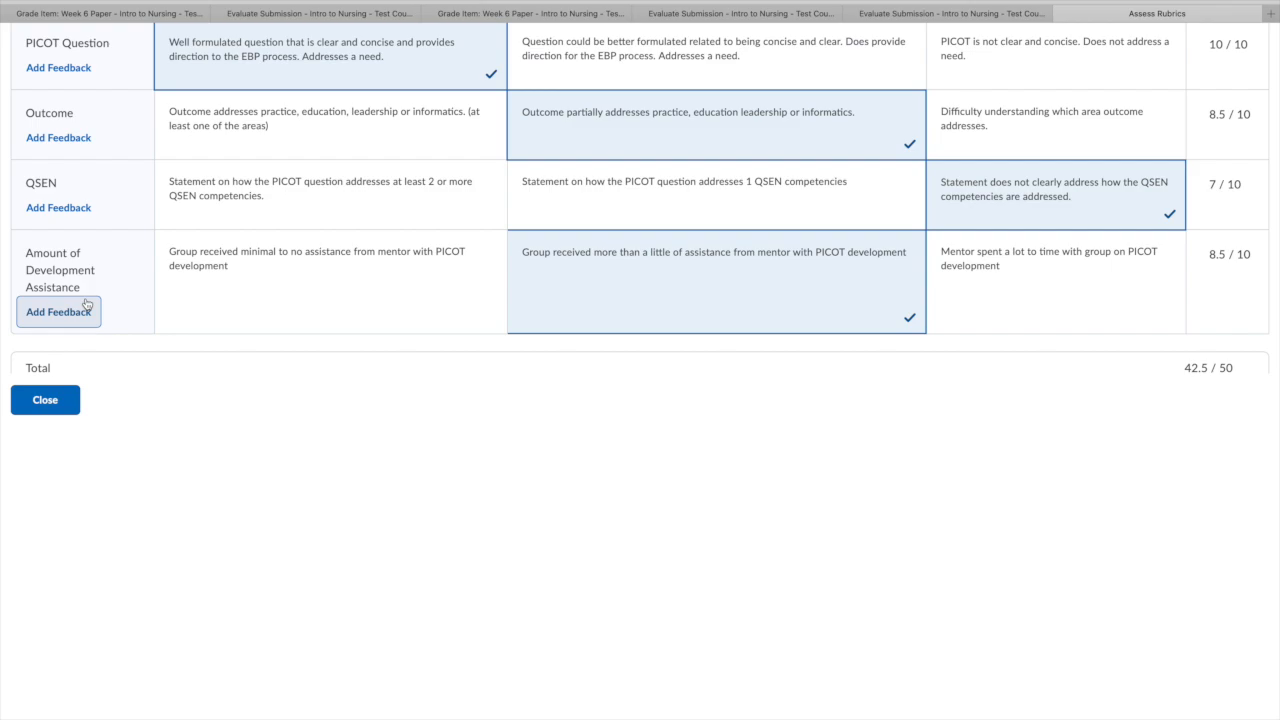
scroll(86, 304, "down", 2)
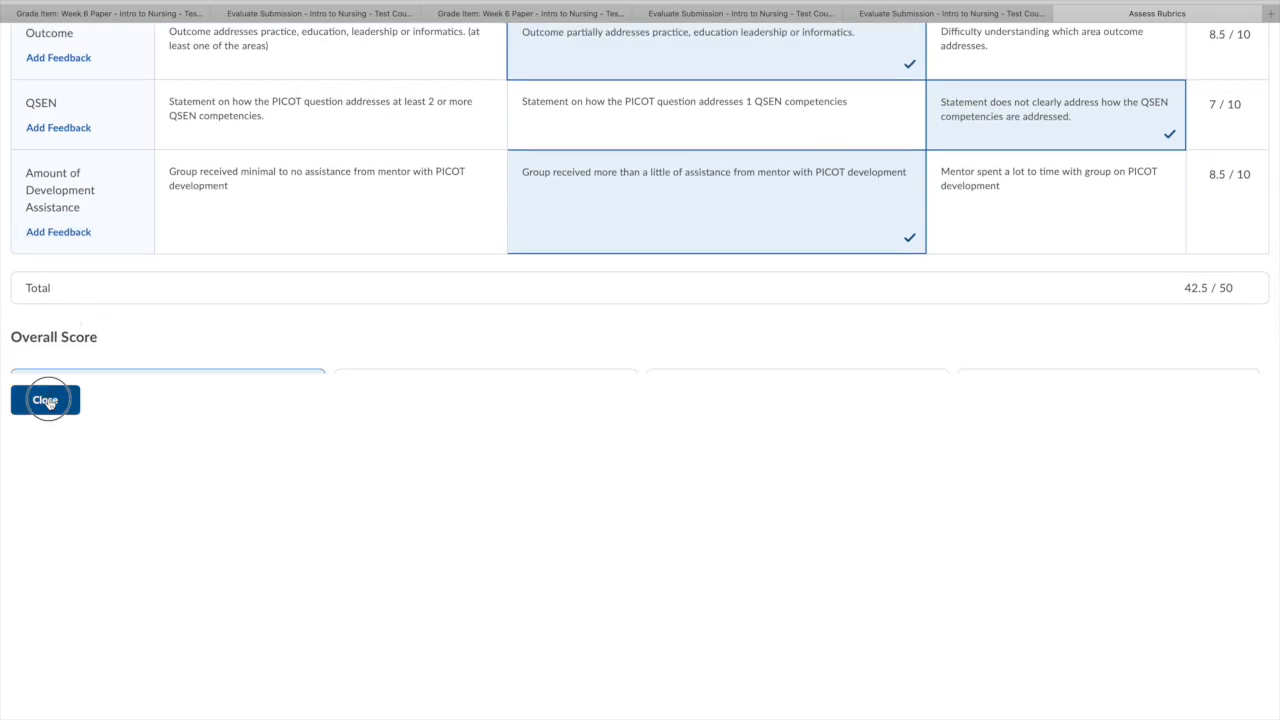
left_click(46, 401)
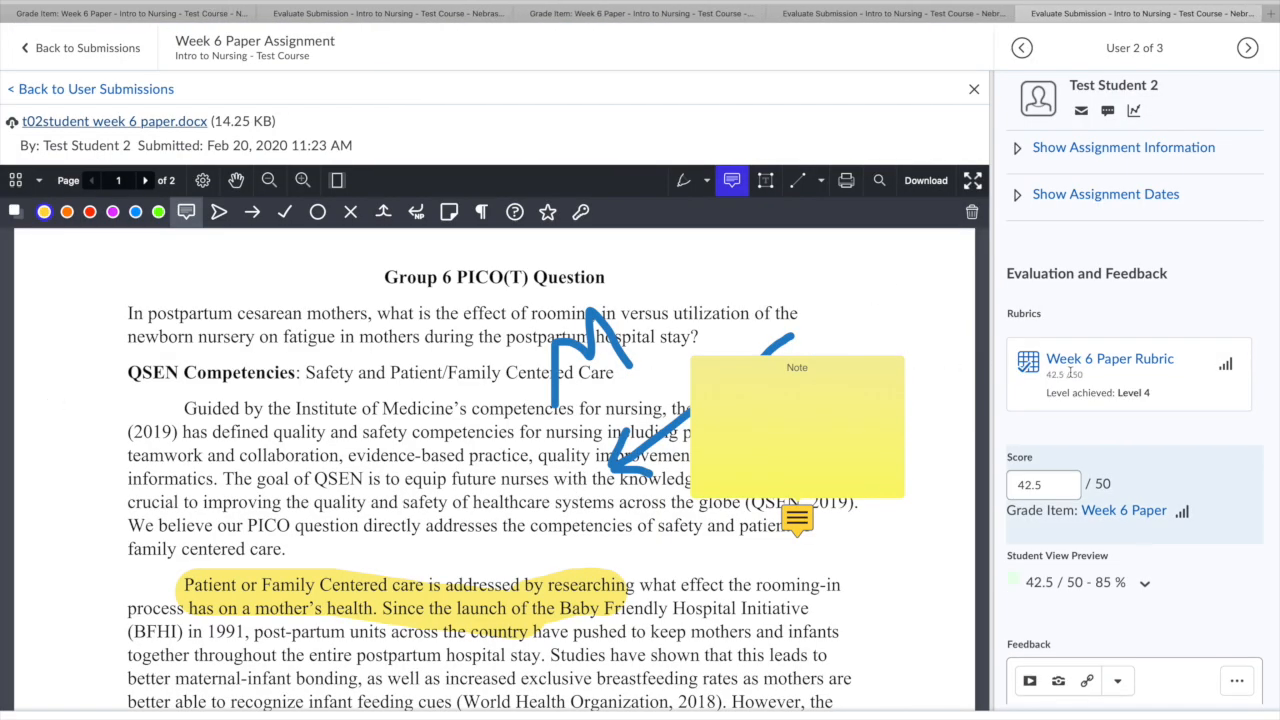
Review the transferred score and feedback options, and publish the student's Week 6 Paper evaluation.
scroll(1070, 372, "down", 3)
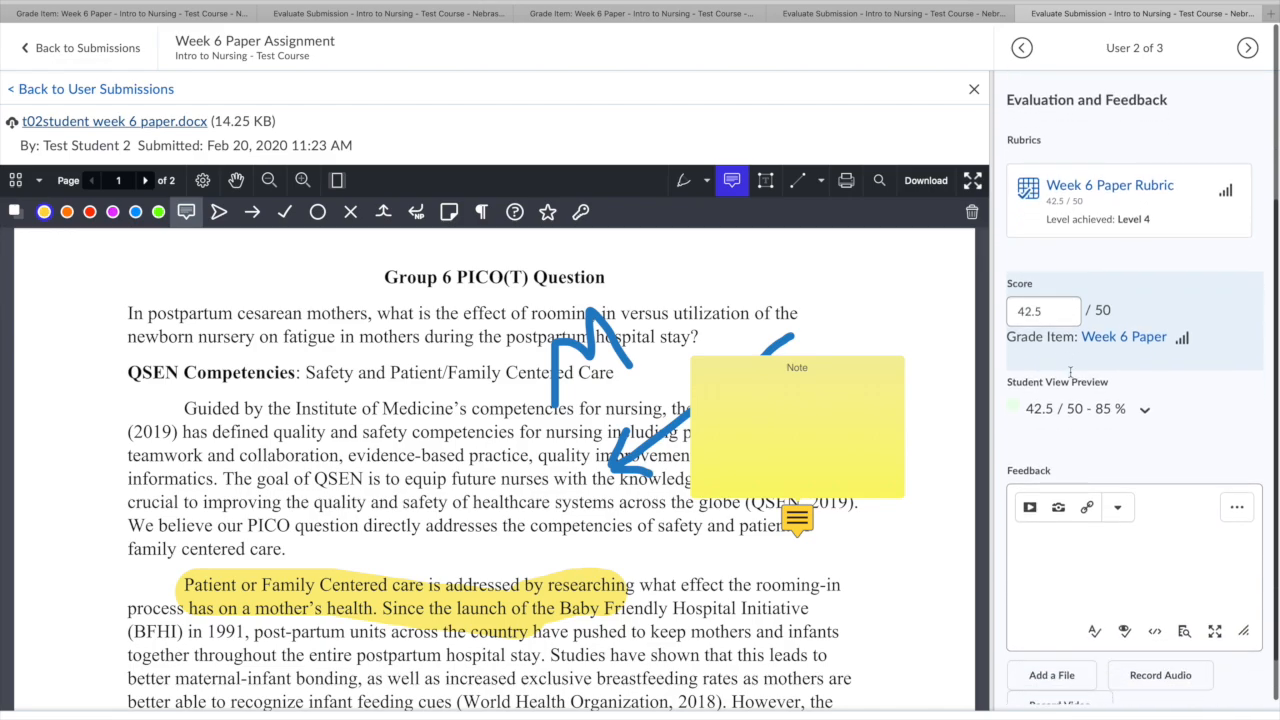
scroll(1080, 554, "down", 1)
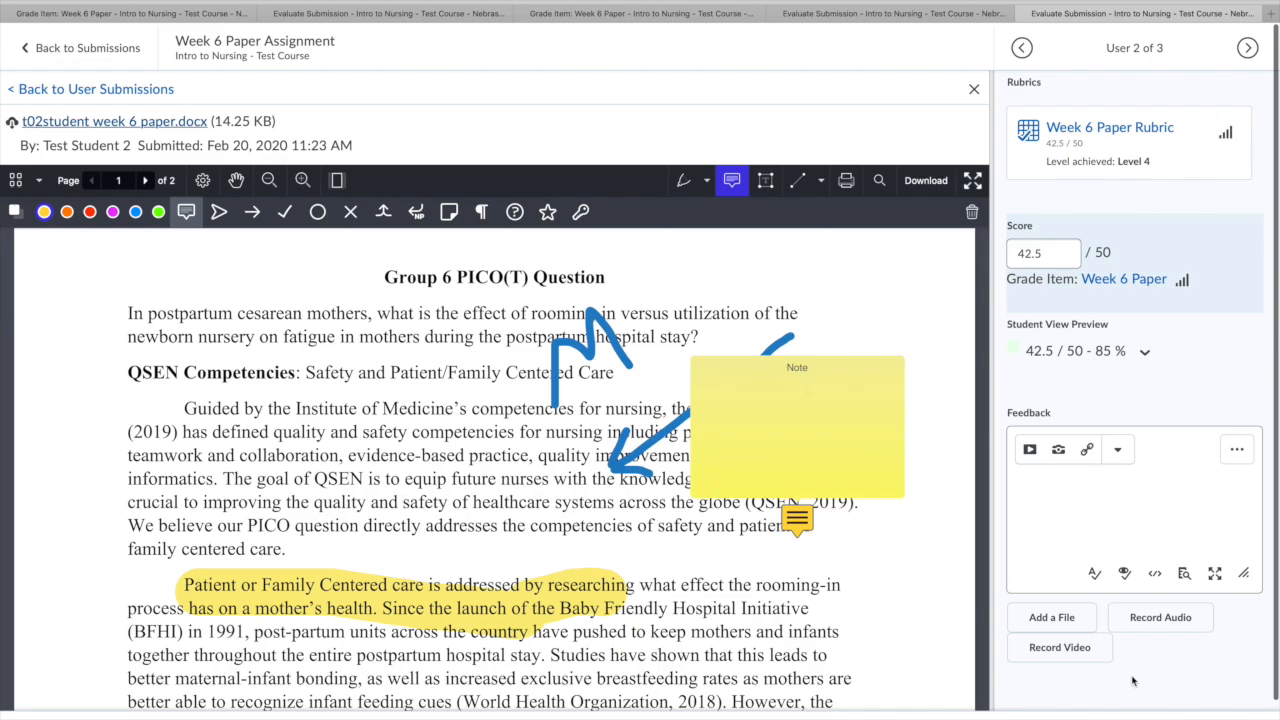
scroll(1133, 681, "down", 1)
left_click(1112, 717)
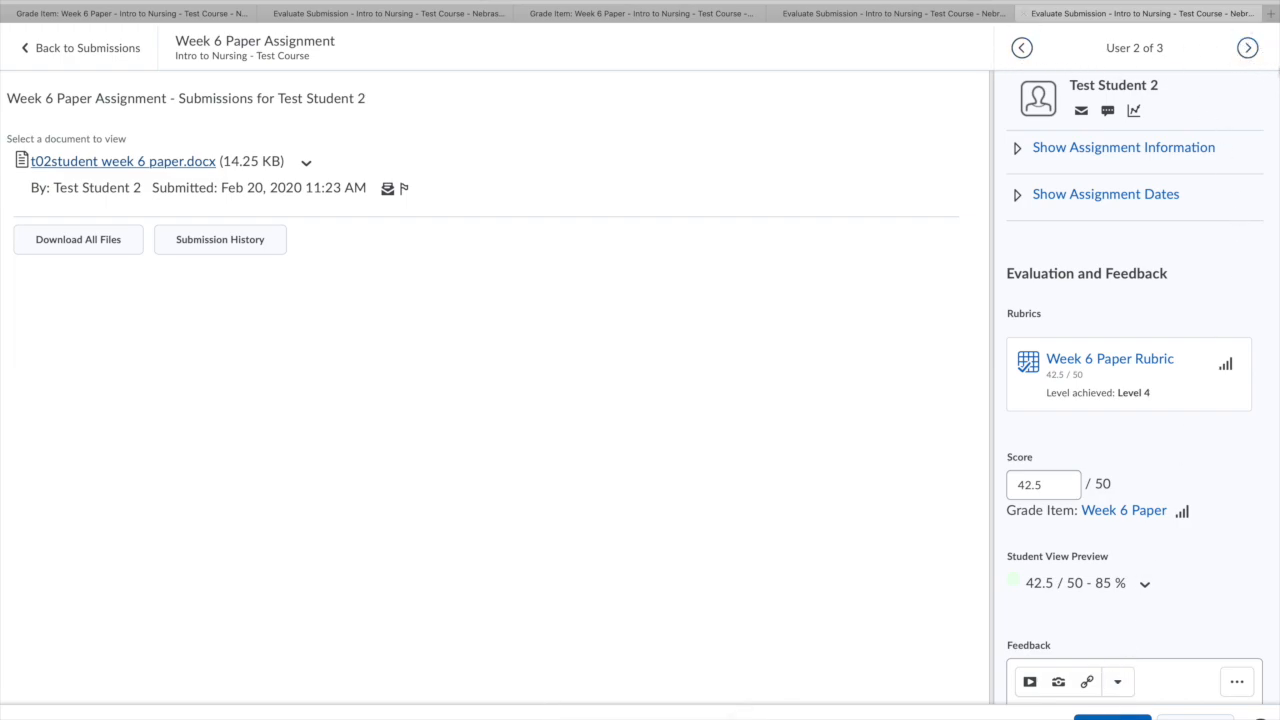
Return to the Week 6 Paper Assignment submissions to check the published status, and go up to the course's Assignments list.
left_click(116, 48)
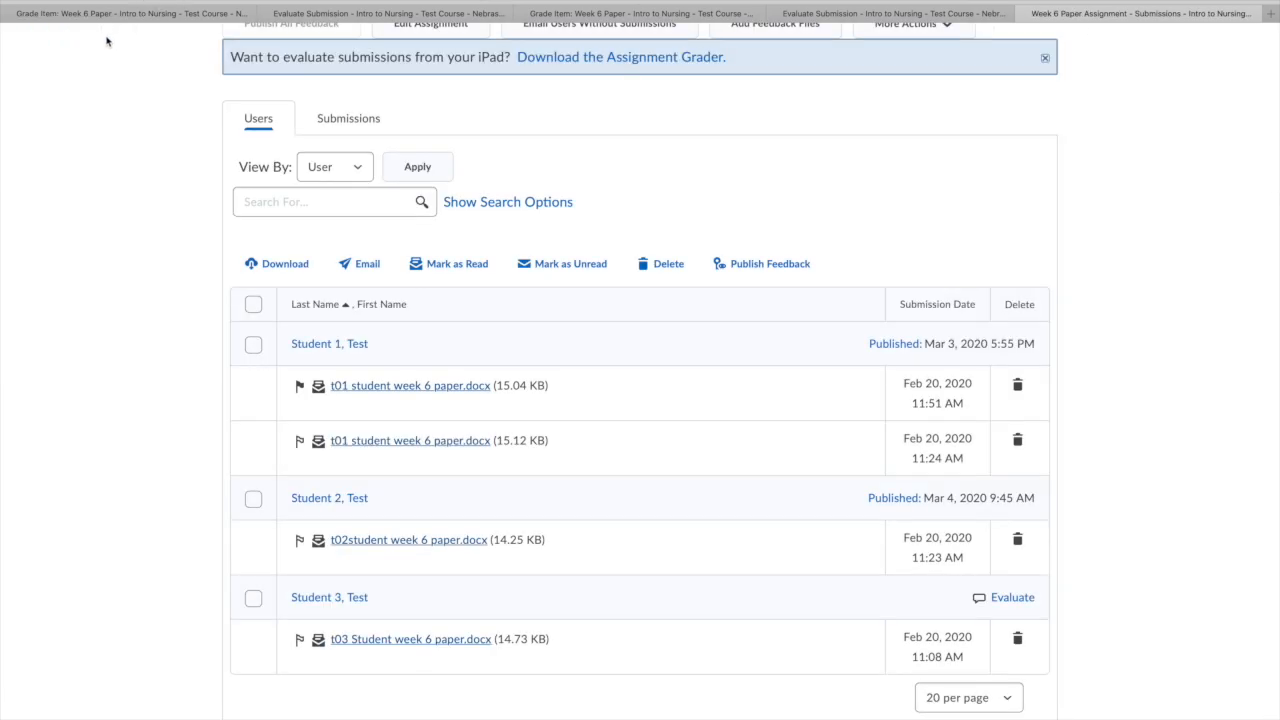
scroll(200, 86, "up", 3)
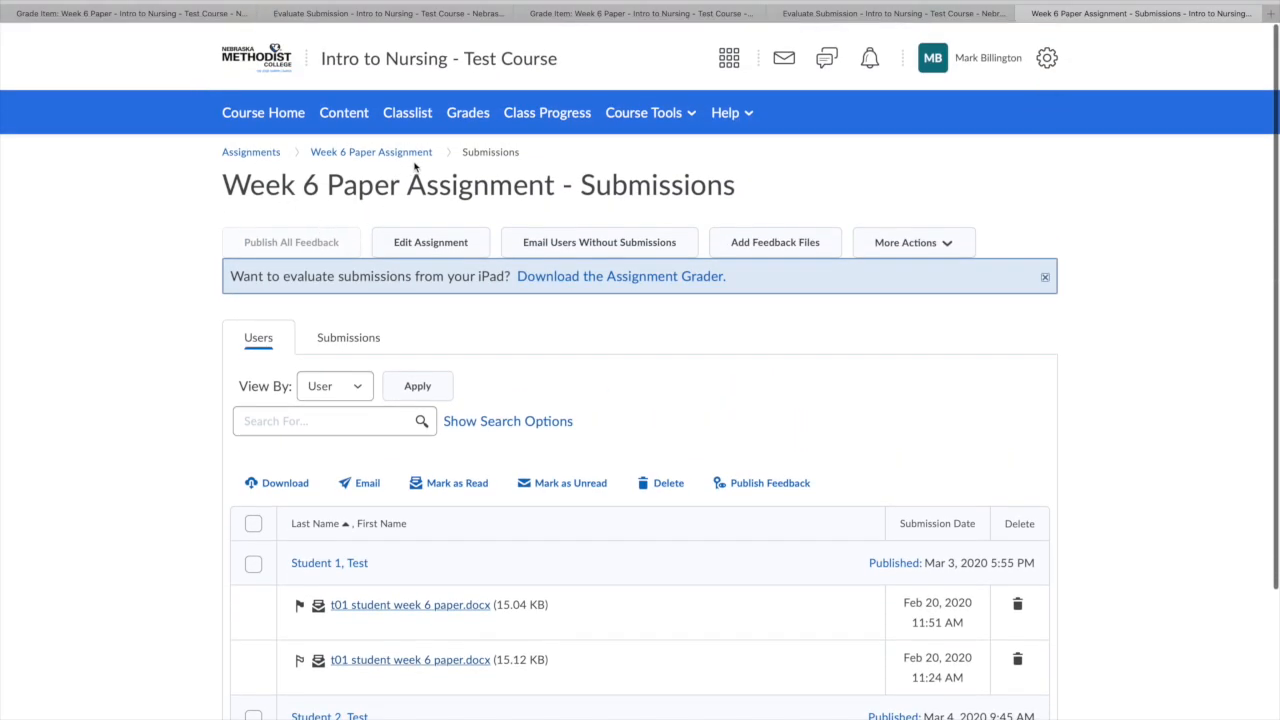
left_click(335, 160)
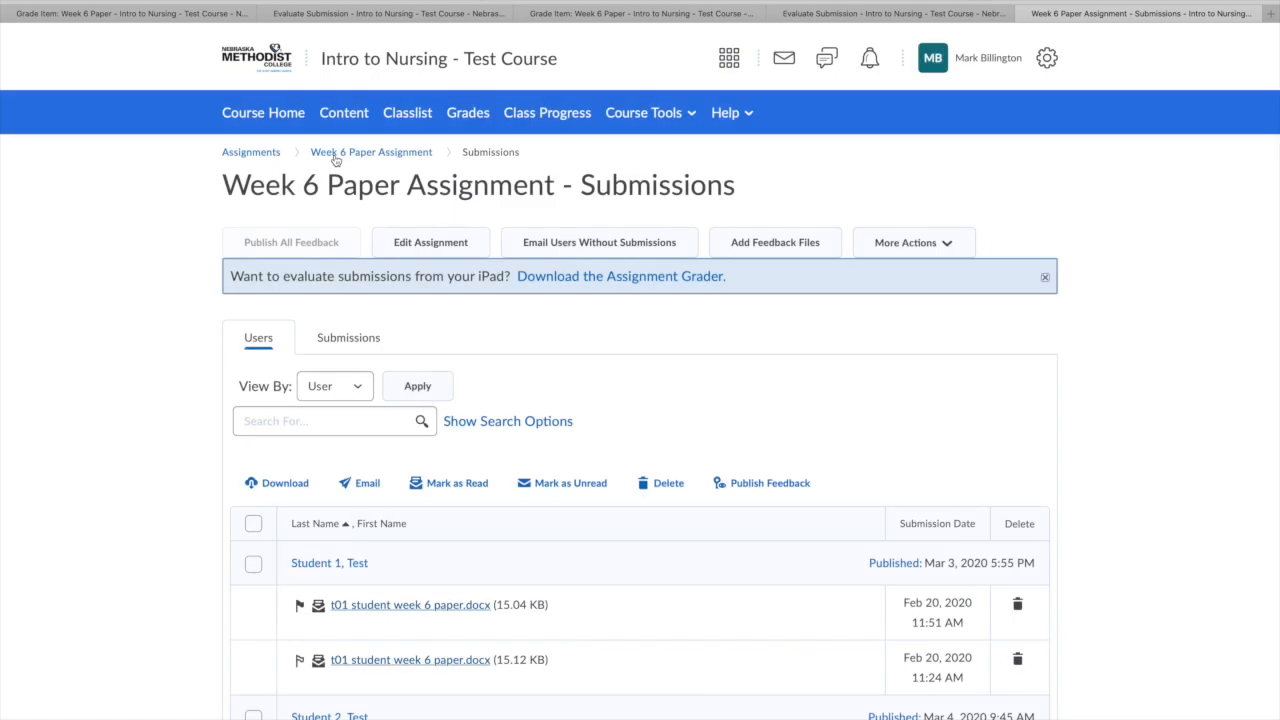
left_click(247, 160)
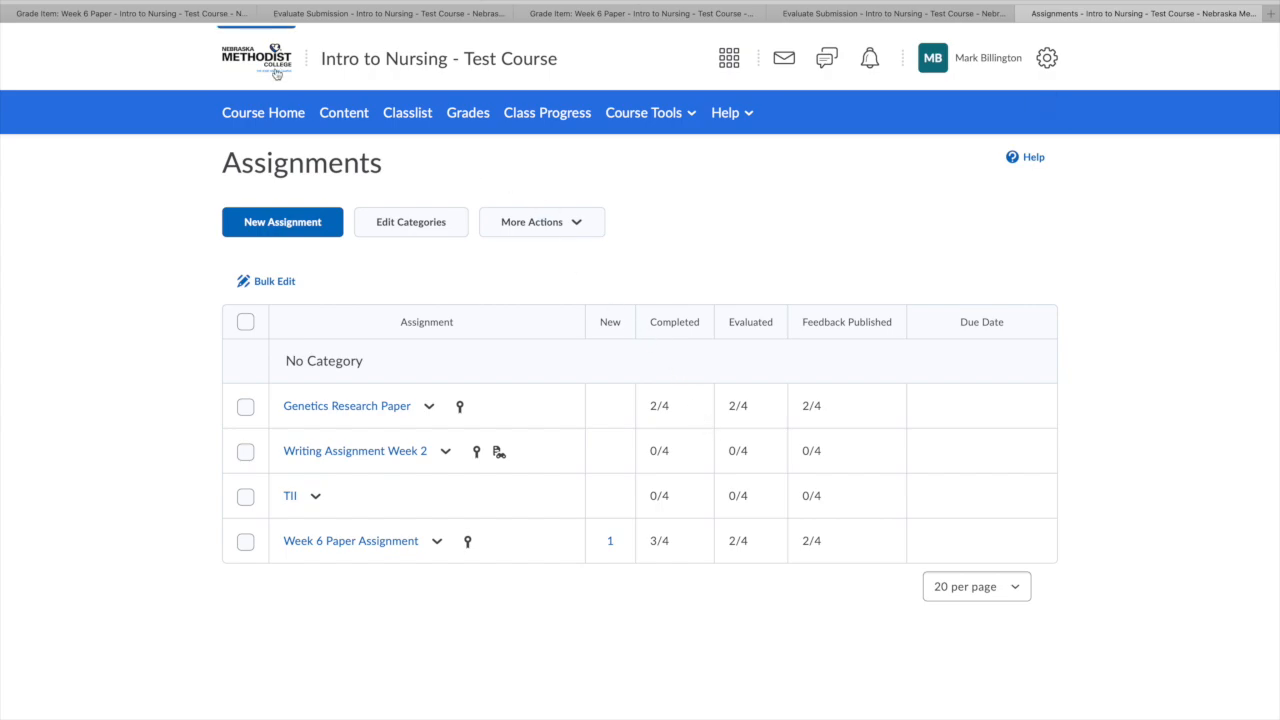
Go through the course homepage to the gradebook and check the Week 6 Paper grades under Week 6 Assignments.
left_click(270, 116)
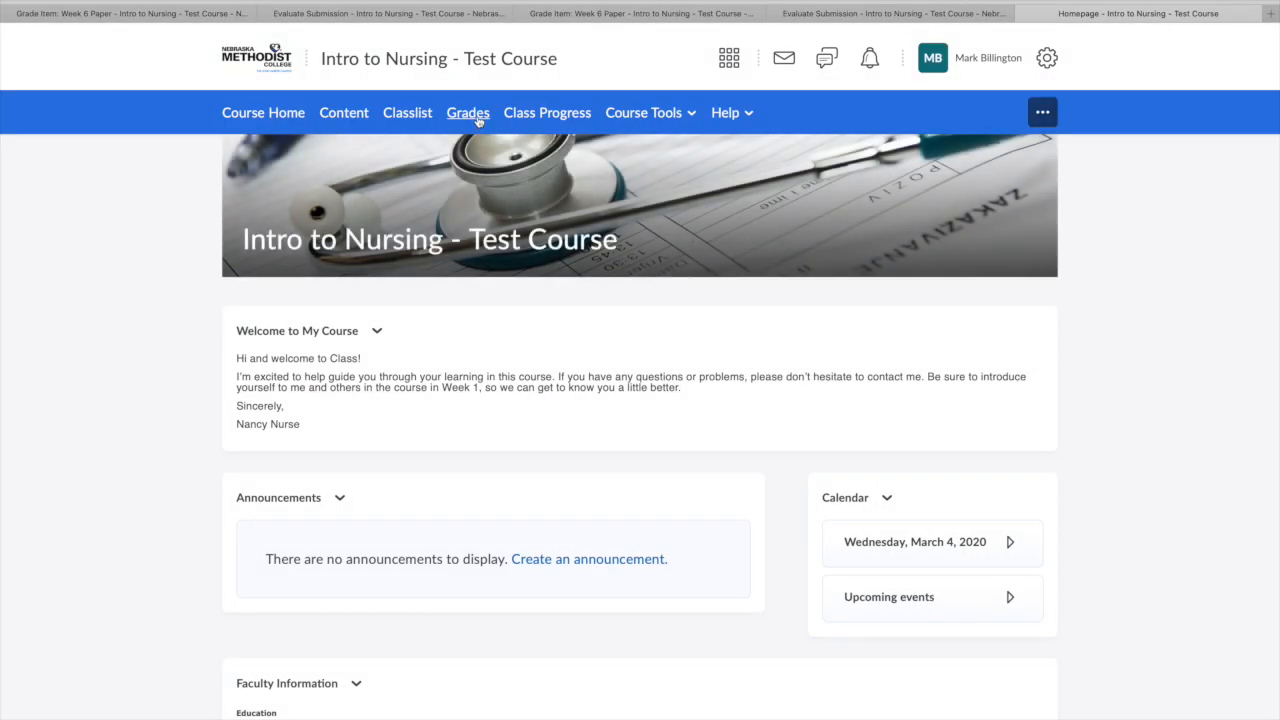
left_click(468, 114)
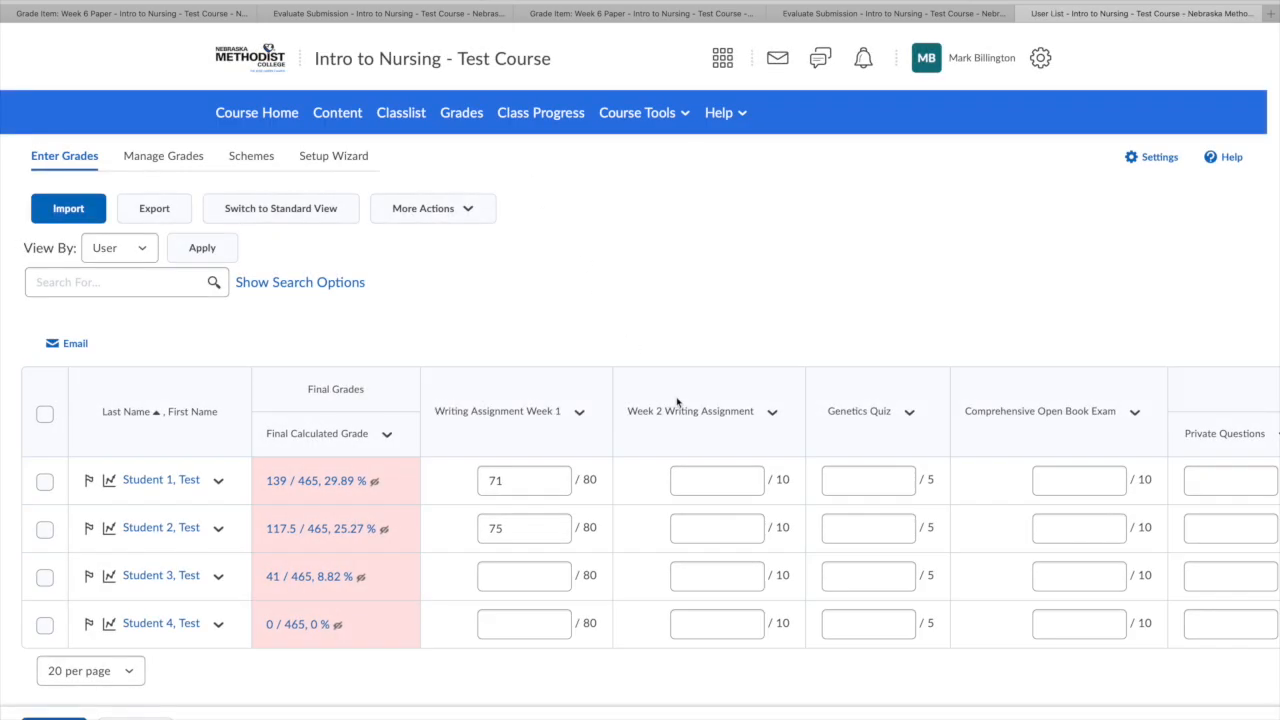
scroll(728, 486, "right", 10)
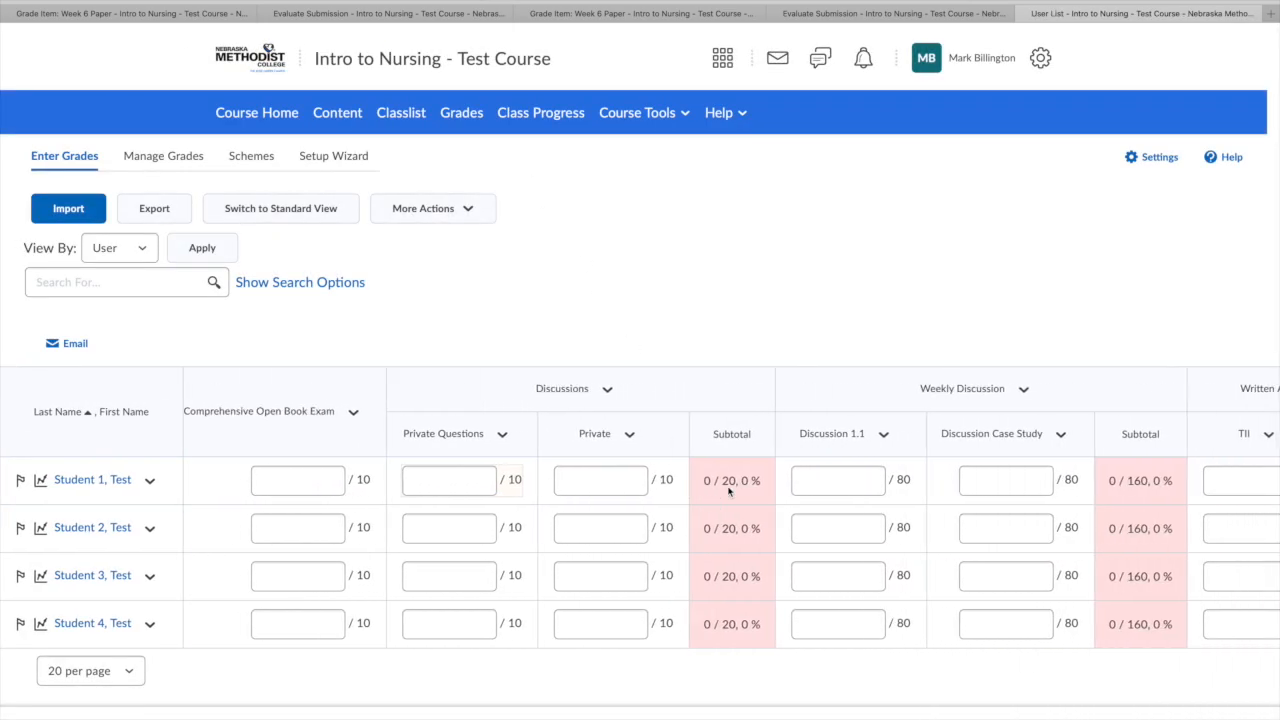
scroll(728, 486, "right", 10)
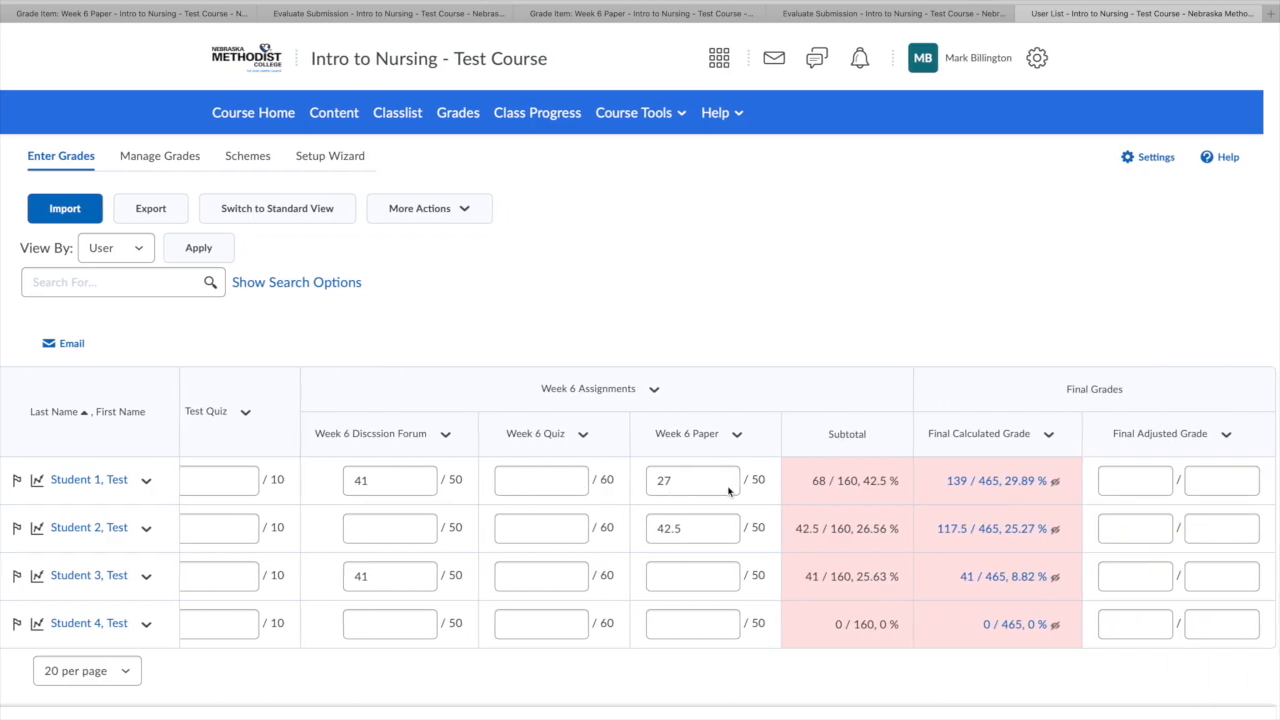